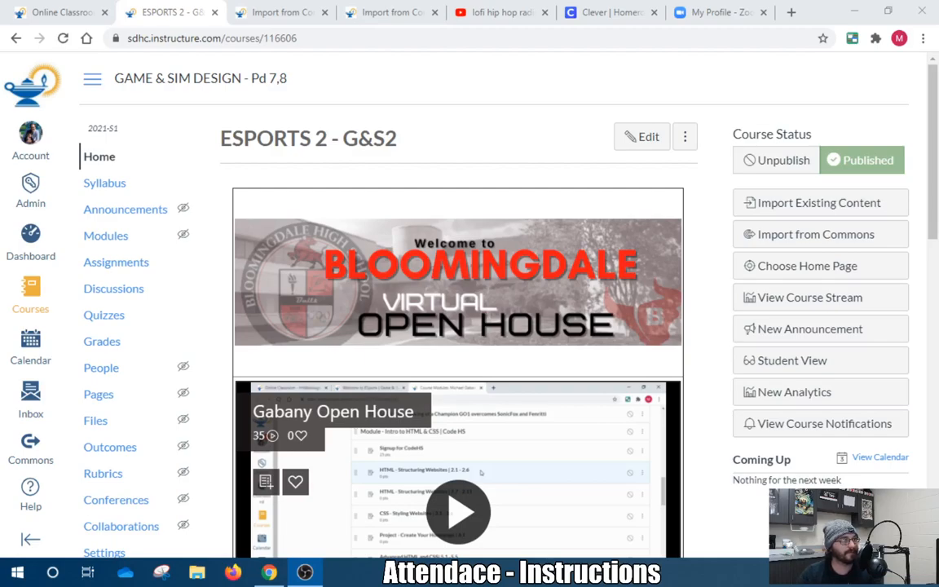
Close the extra Import from Commons tab and open Import from Commons for the ESPORTS 2 - G&S2 course.
left_click(324, 13)
left_click(816, 241)
left_click_drag(816, 241, 538, 145)
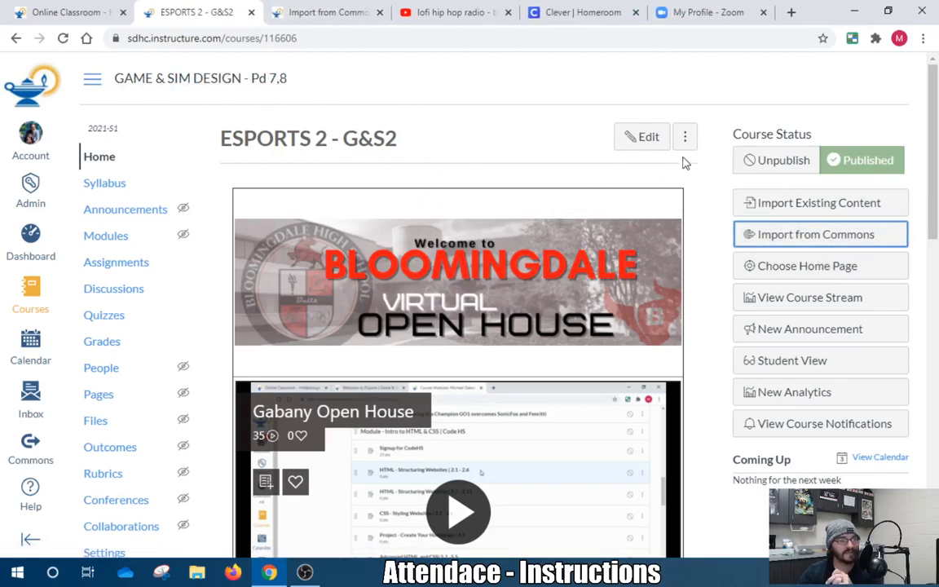
left_click(811, 236)
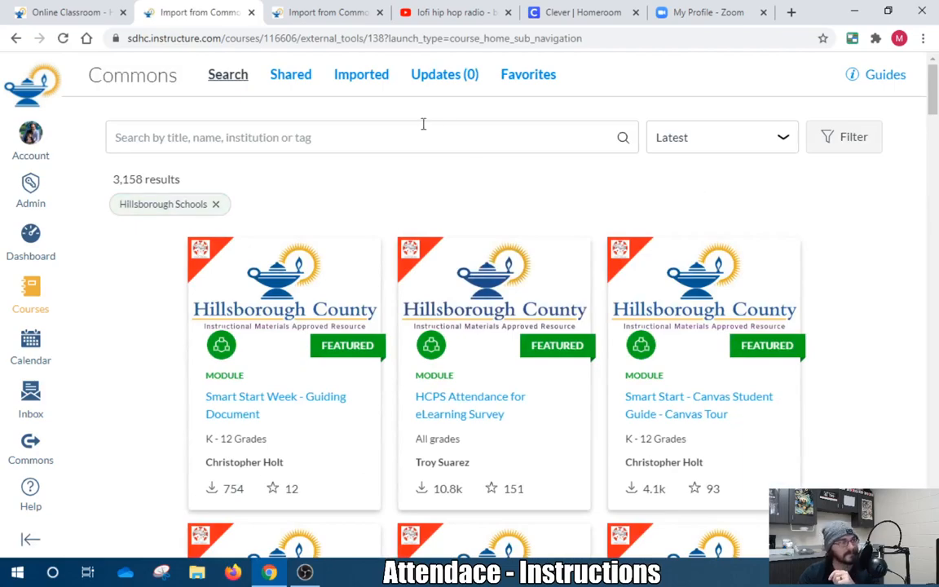
Search Commons for "HCPS Attendance for eLearning: Quarter 1" and open the matching module's preview.
left_click(366, 139)
type("HCPS Attendance for eLearning: Quarter 1")
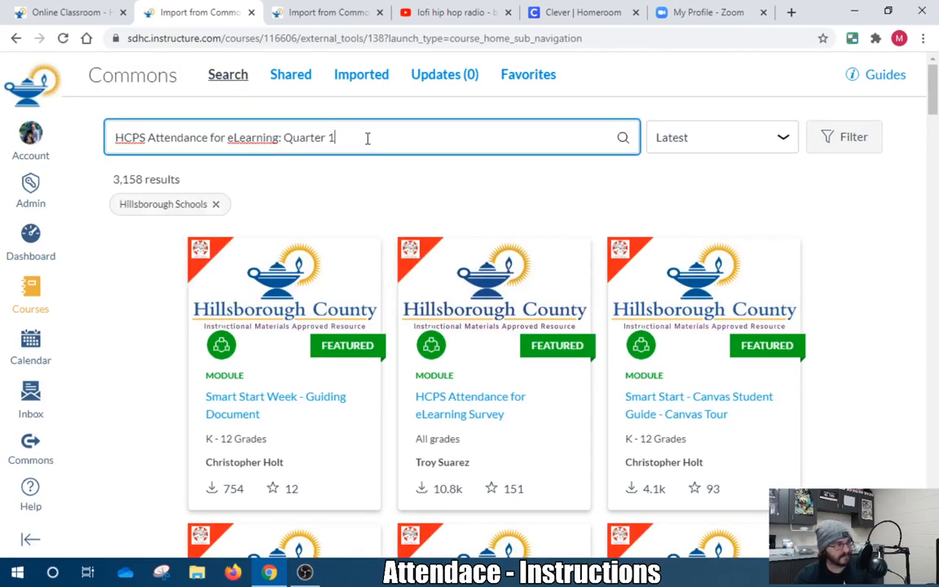
key("Return")
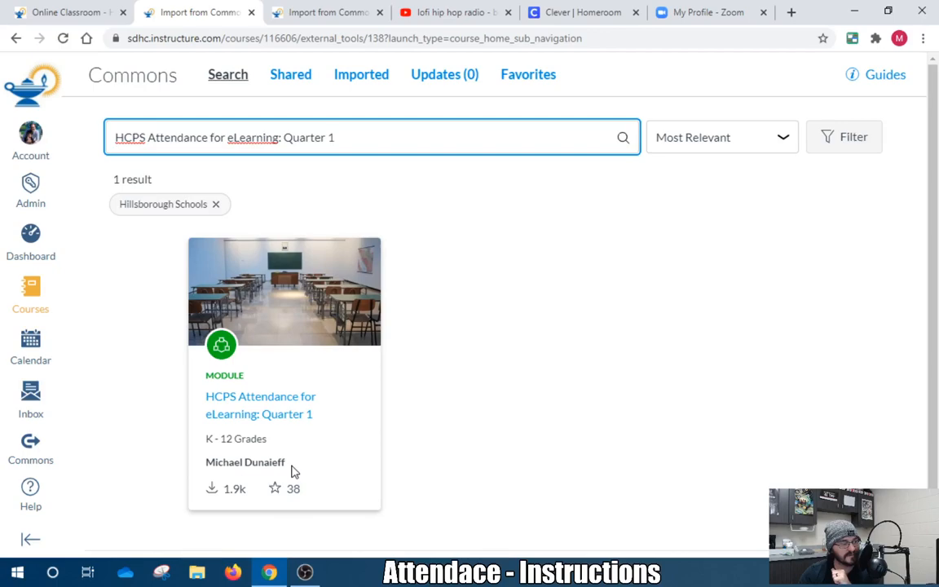
left_click(279, 414)
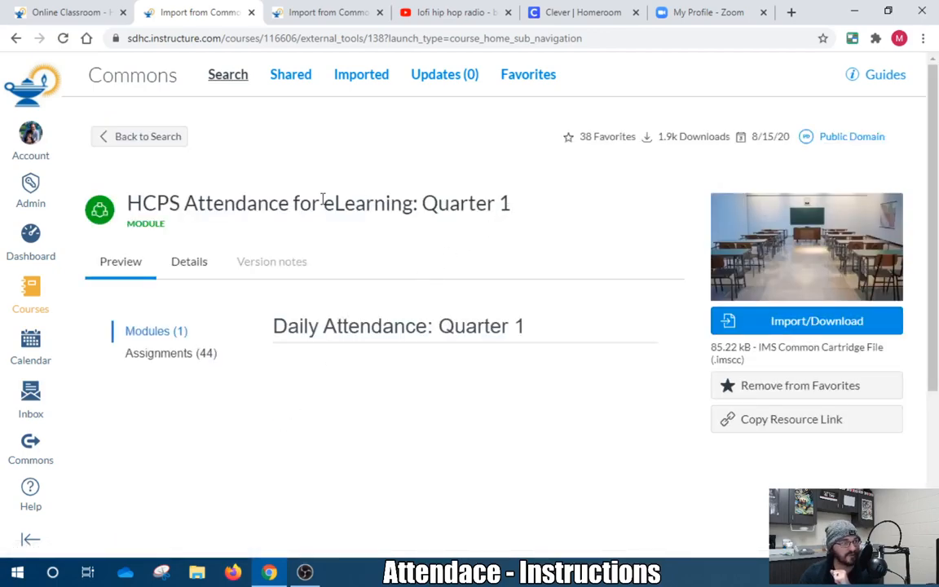
left_click_drag(672, 348, 674, 300)
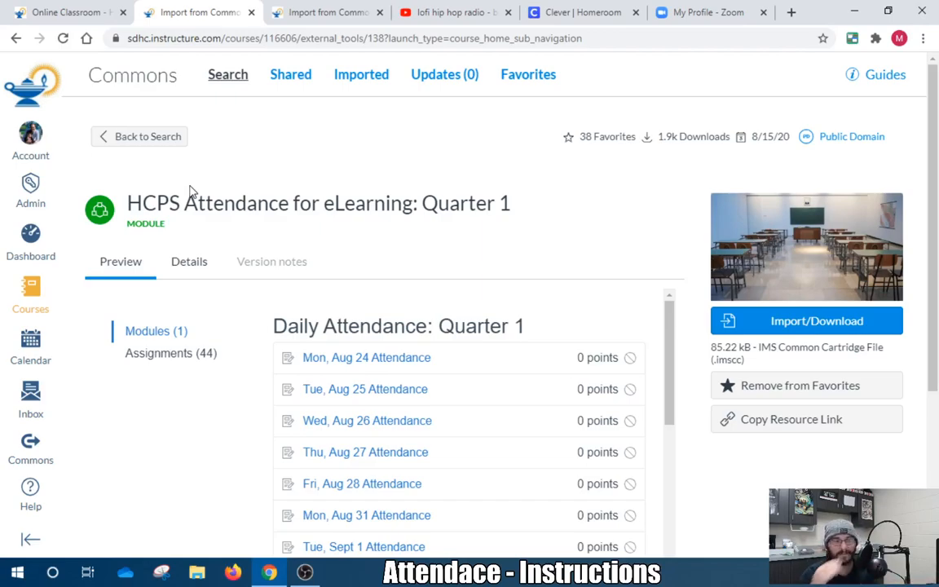
Import the HCPS Attendance for eLearning: Quarter 1 module into the ESPORTS 2 - G&S2 course.
left_click(843, 326)
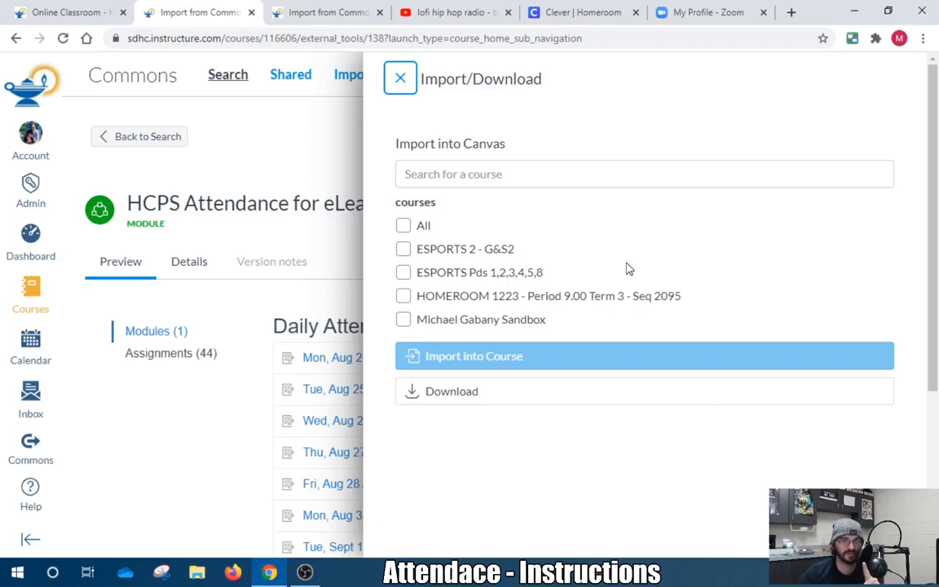
left_click(403, 248)
left_click(514, 358)
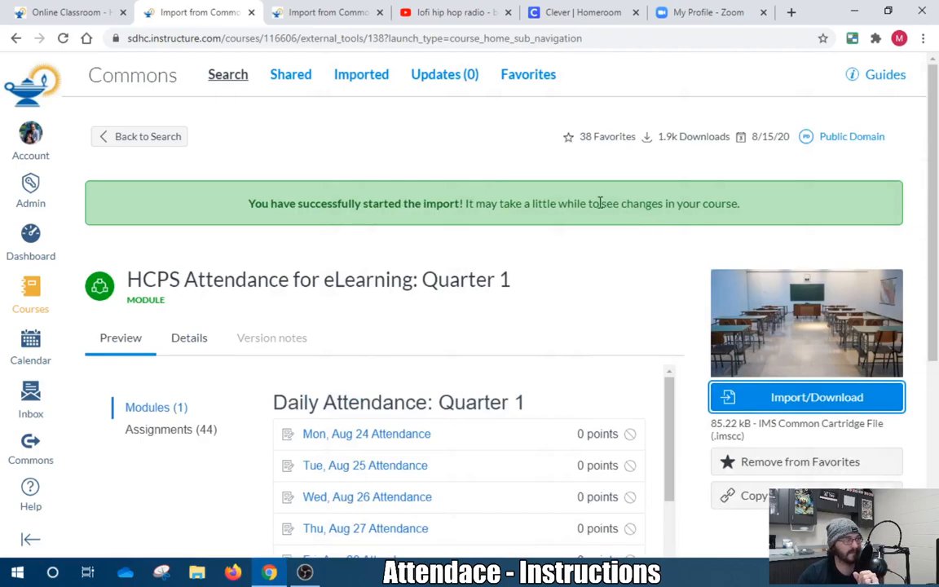
Open the ESPORTS 2 - G&S2 course and check its Modules page for the imported attendance module.
left_click(30, 295)
left_click(137, 150)
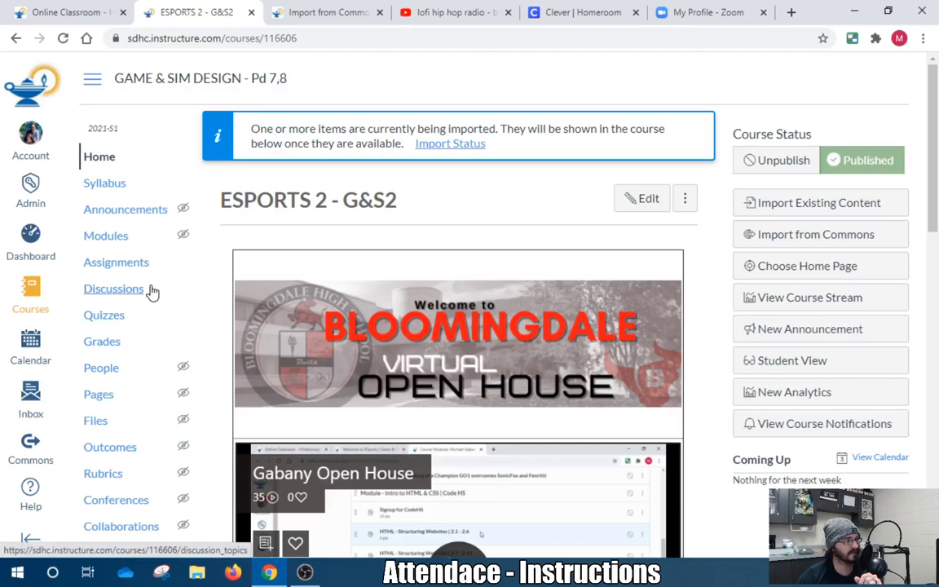
left_click(119, 240)
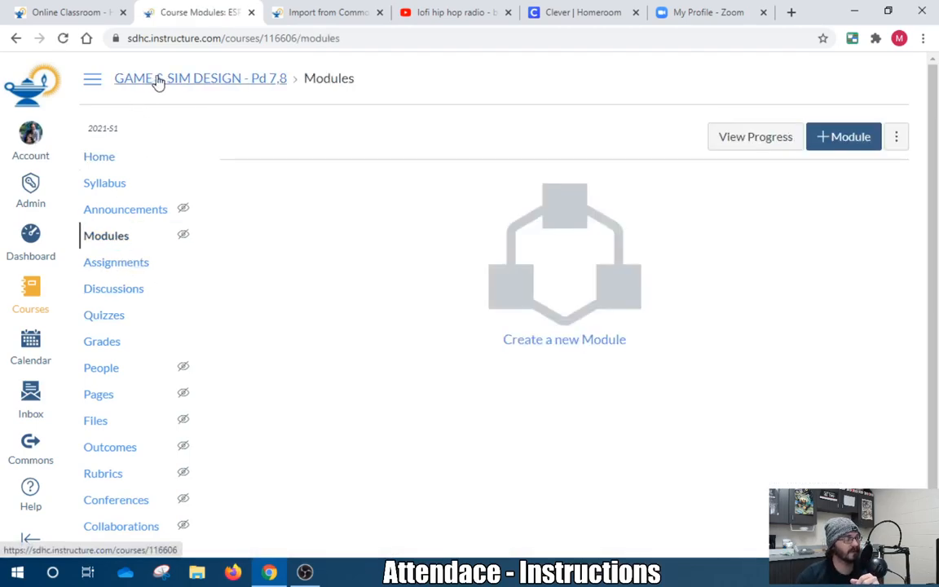
Open the Modules page of the ESPORTS Pds 1,2,3,4,5,8 course and find the Daily Attendance: Quarter 1 module.
left_click(93, 85)
left_click(37, 297)
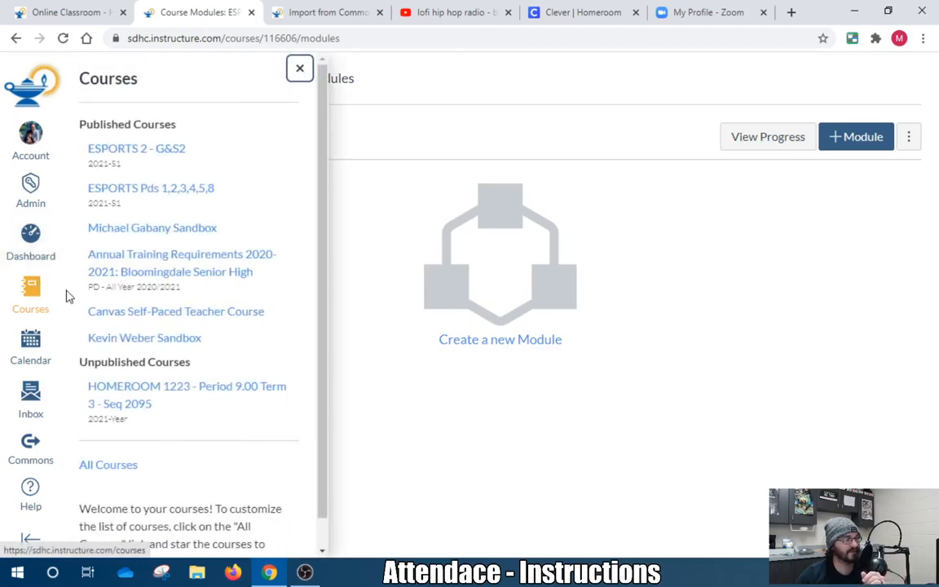
left_click(185, 189)
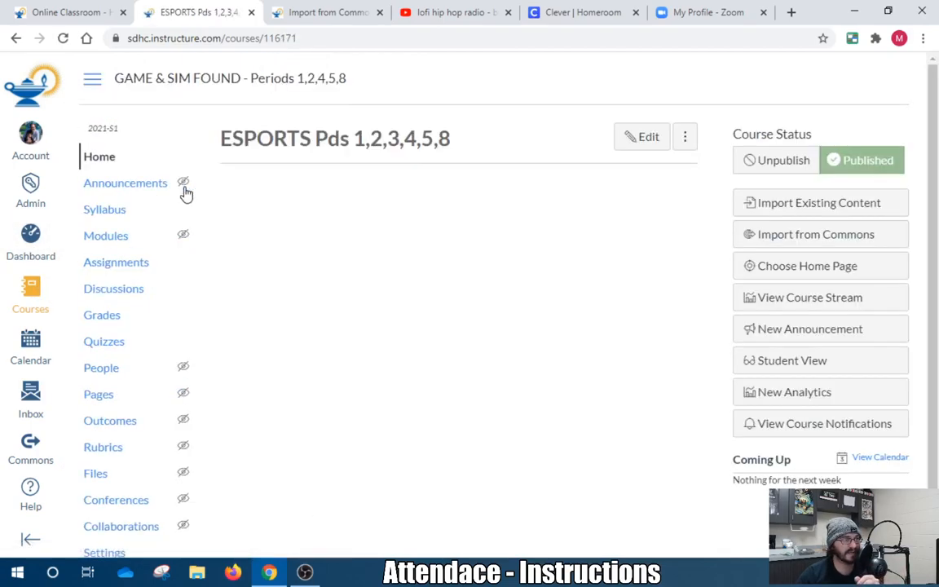
left_click(141, 244)
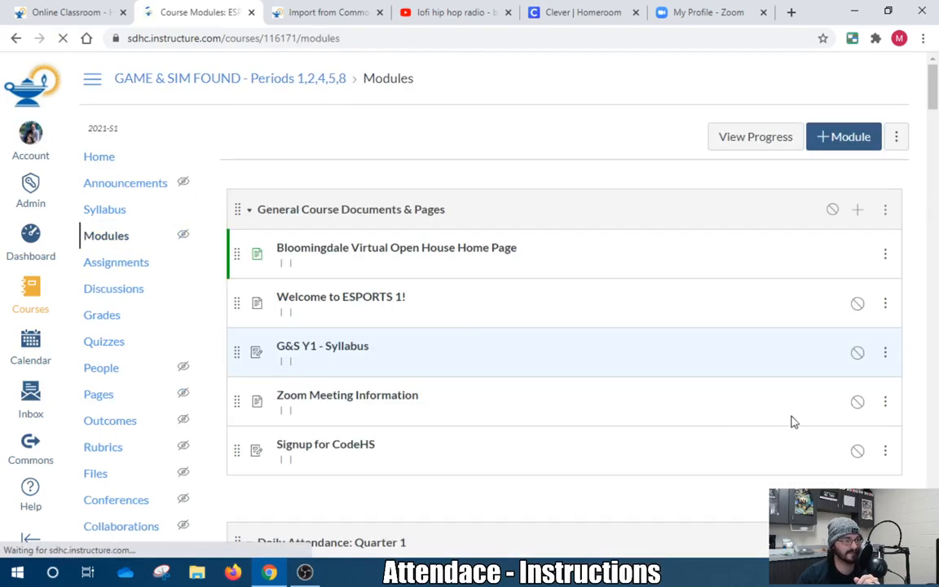
scroll(734, 421, "down", 3)
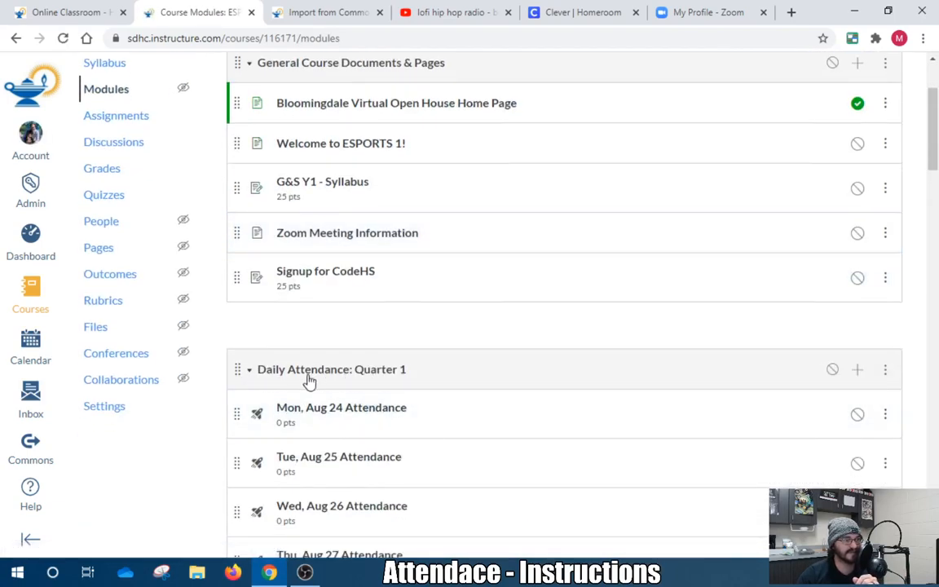
Highlight the title HCPS Attendance for eLearning: Quarter 1 in the other Commons tab, and return to the course modules.
left_click(333, 18)
left_click_drag(515, 210, 200, 187)
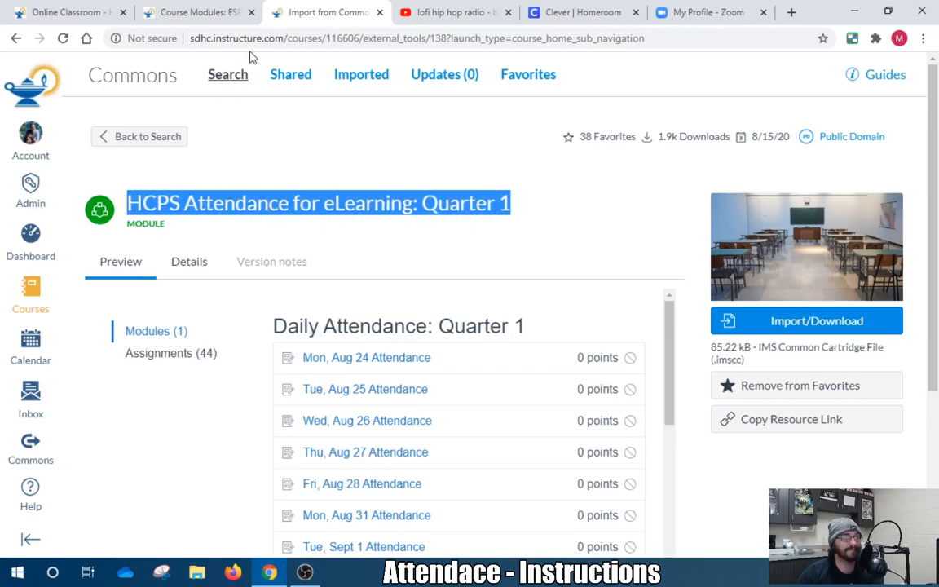
left_click(193, 11)
Open the Daily Attendance: Quarter 1 module's settings, select its name and update the module with the same name.
left_click(885, 377)
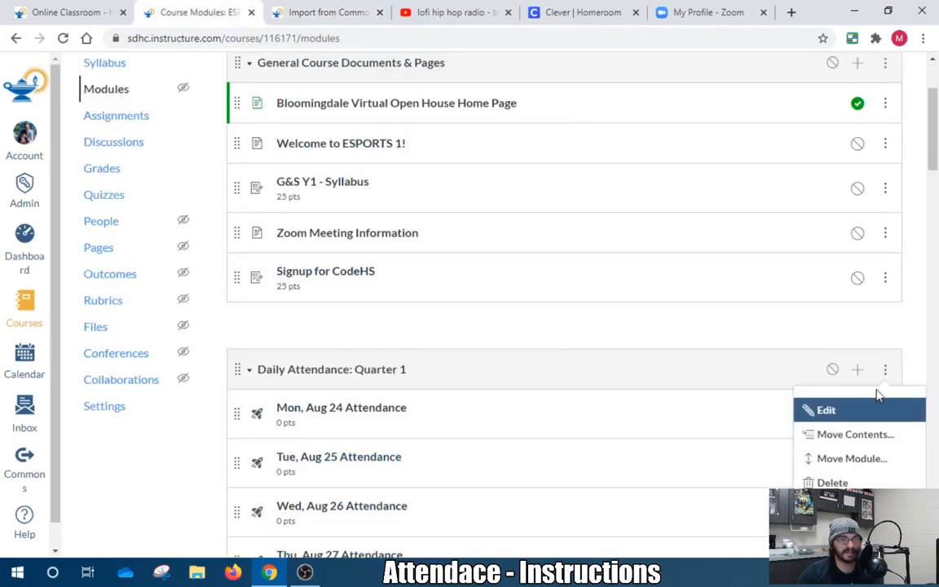
left_click(845, 413)
left_click_drag(425, 172, 249, 180)
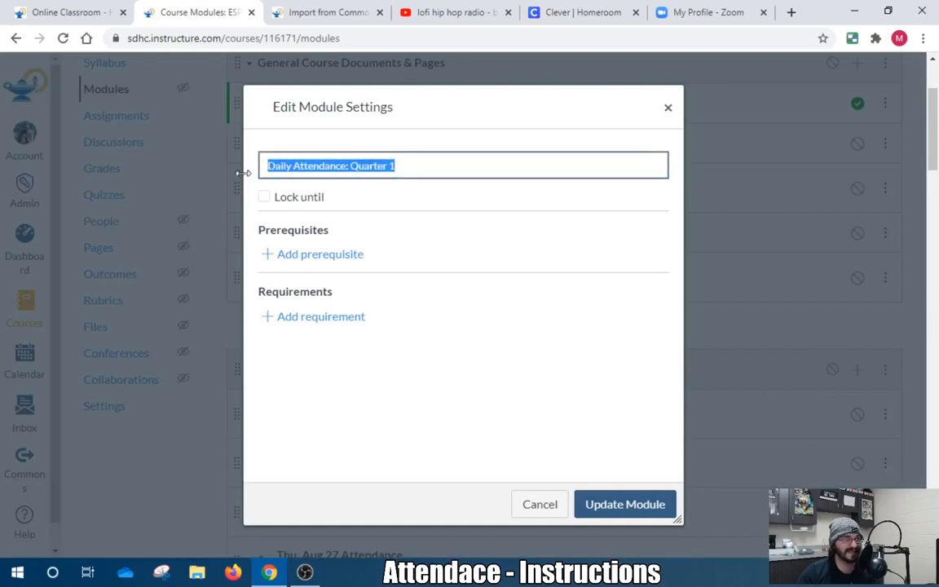
left_click(620, 505)
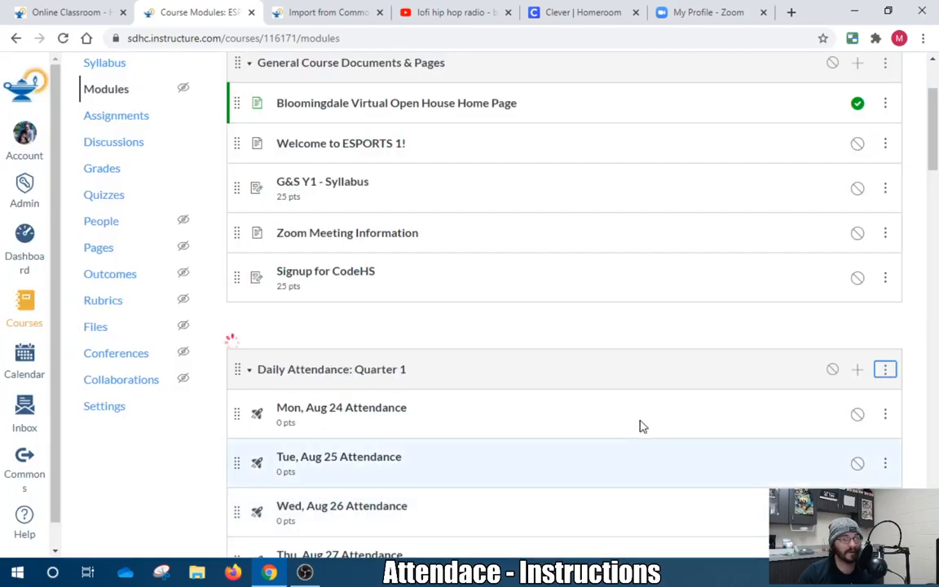
Examine the dated attendance assignments and their weekly indentation in the Daily Attendance: Quarter 1 module.
scroll(753, 379, "down", 3)
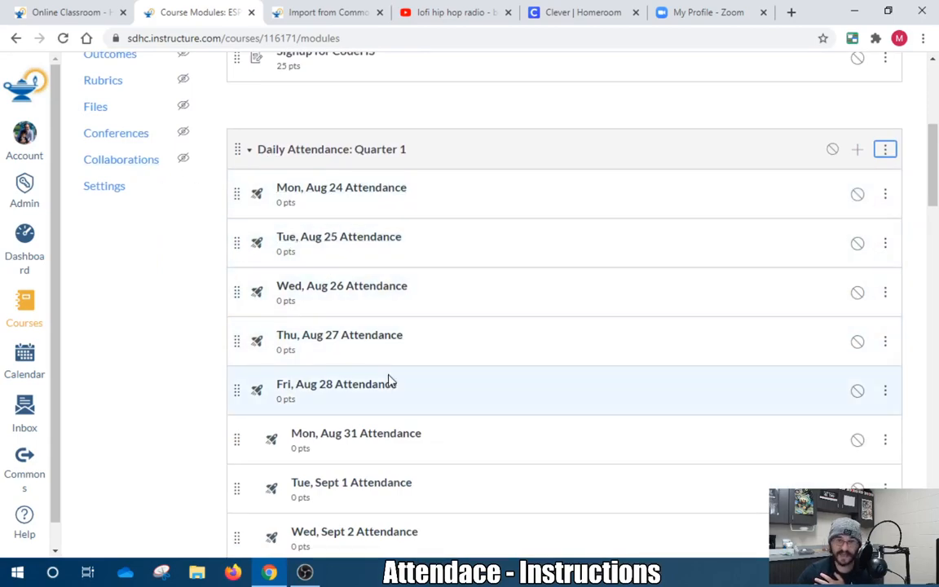
scroll(283, 309, "down", 2)
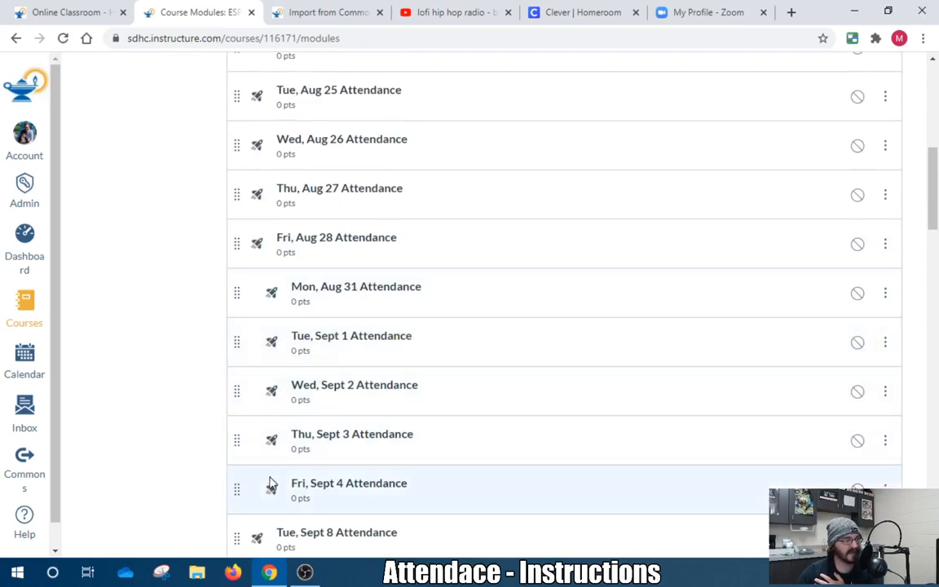
scroll(239, 311, "up", 1)
scroll(245, 261, "up", 1)
scroll(245, 383, "down", 2)
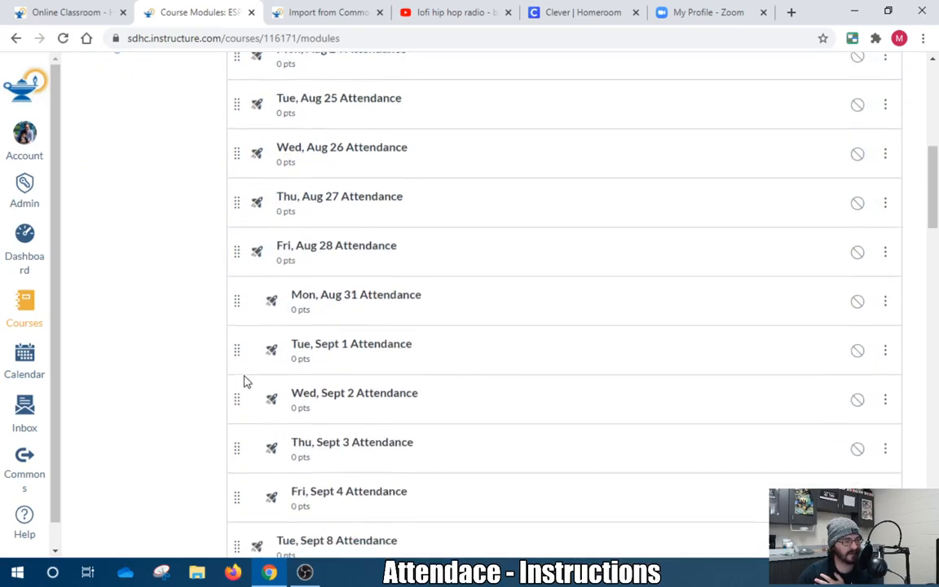
scroll(274, 302, "down", 4)
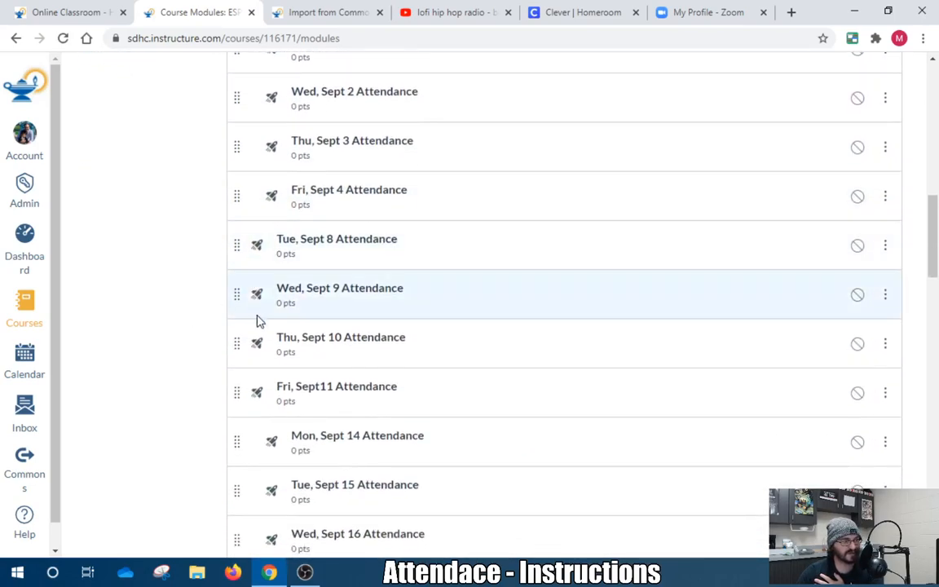
scroll(269, 297, "down", 2)
scroll(210, 462, "down", 1)
scroll(185, 432, "up", 1)
scroll(187, 428, "up", 7)
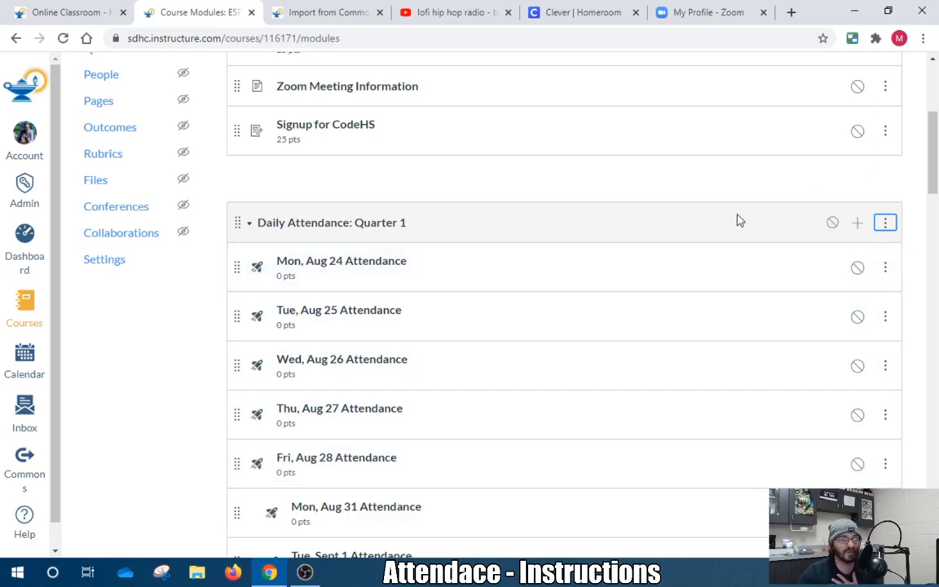
Publish the Daily Attendance: Quarter 1 module.
left_click(833, 229)
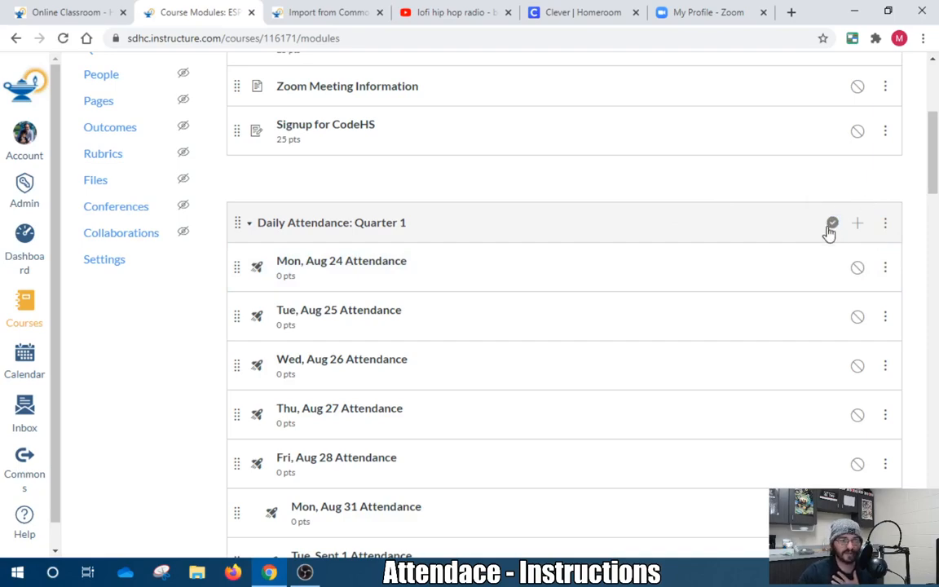
scroll(194, 157, "up", 3)
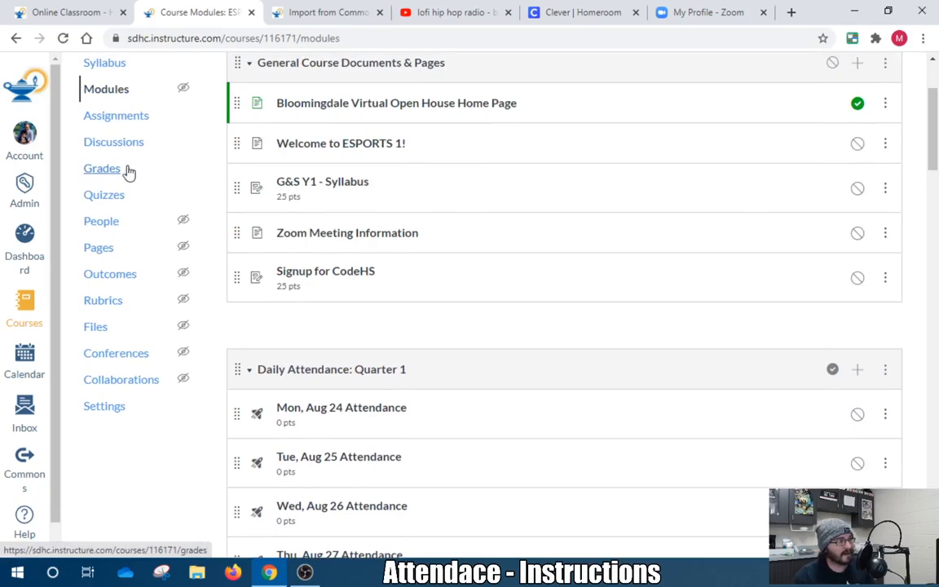
key("ctrl")
key("ctrl")
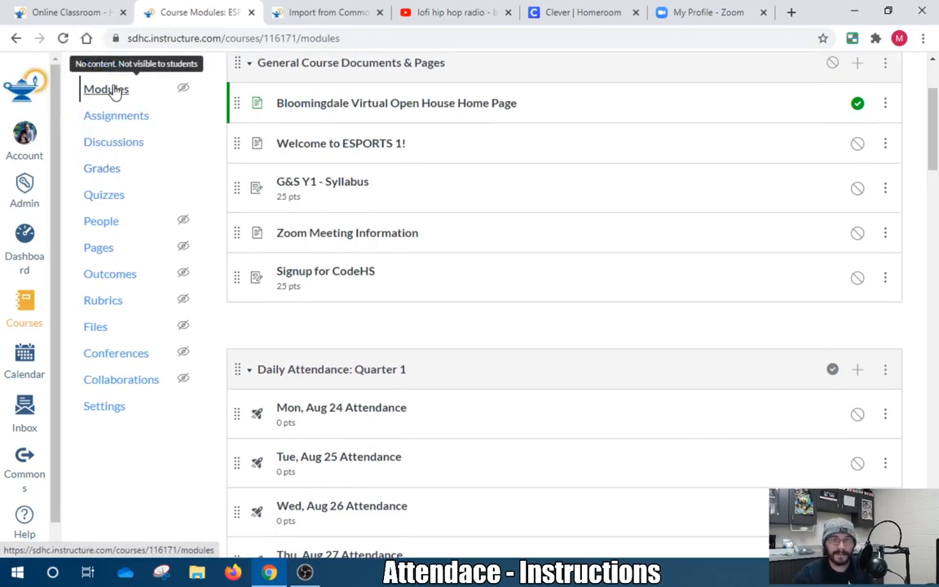
scroll(619, 302, "down", 3)
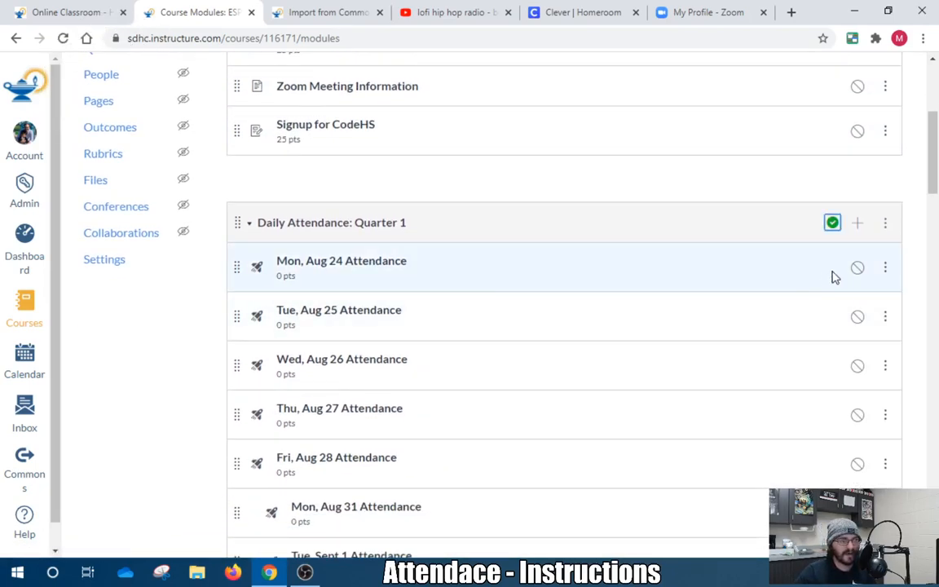
Publish the first week's attendance assignments, from Mon, Aug 24 through Fri, Aug 28.
left_click(855, 269)
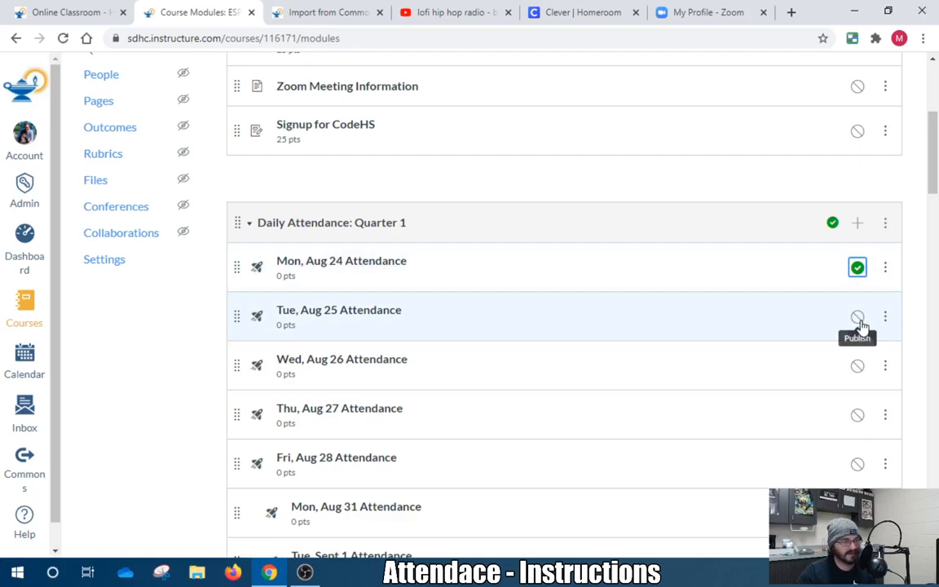
left_click(857, 317)
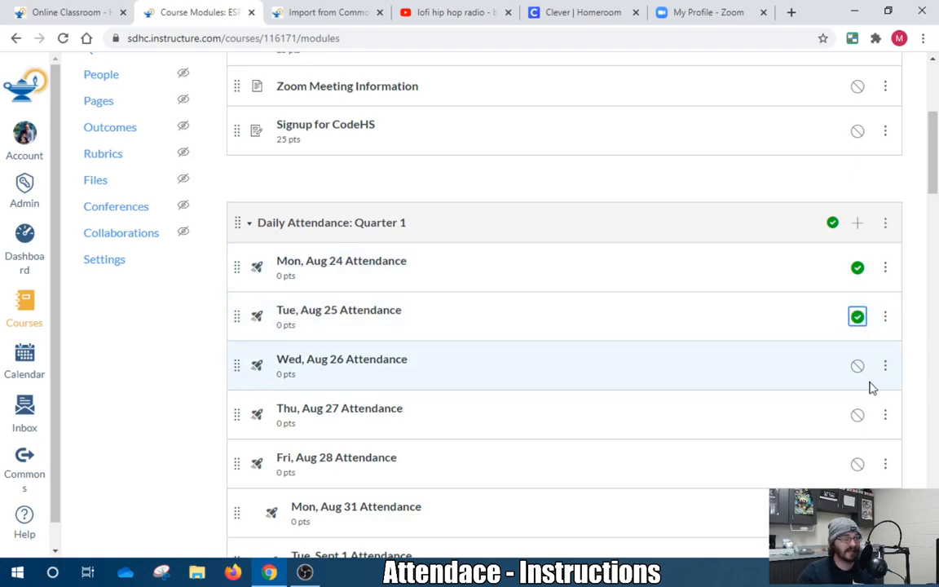
left_click(857, 367)
left_click(857, 415)
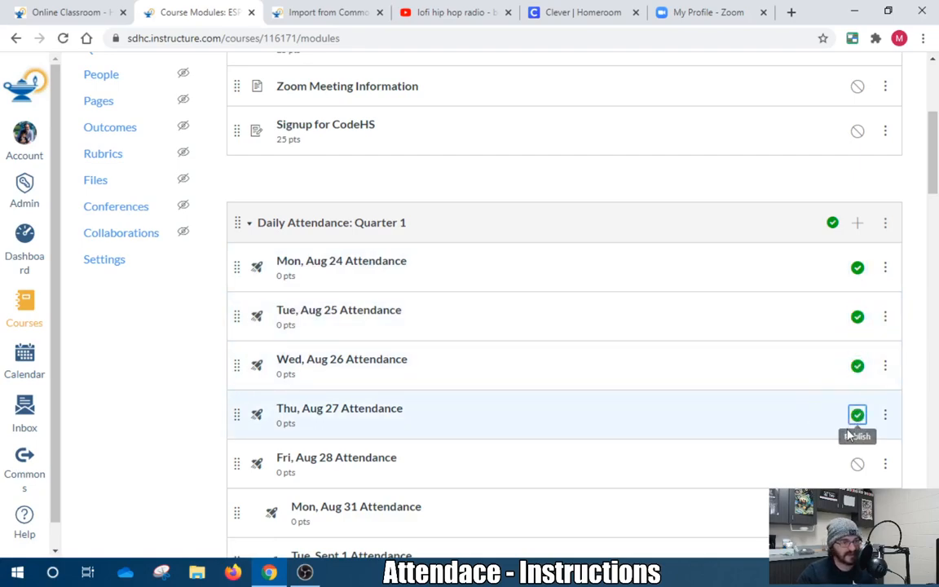
left_click(857, 463)
scroll(876, 250, "down", 1)
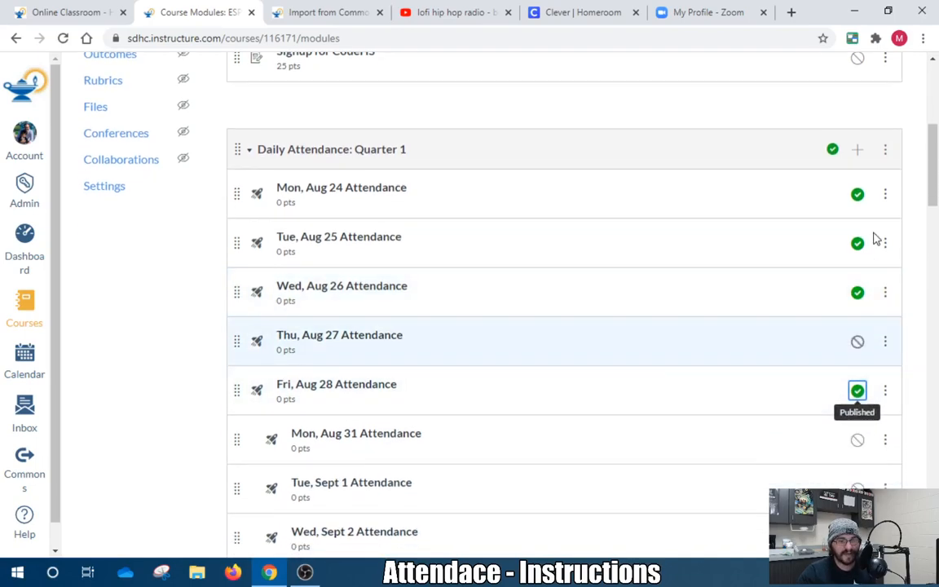
Review the attendance assignments for the following weeks, from Mon, Aug 31 onward.
scroll(530, 355, "down", 2)
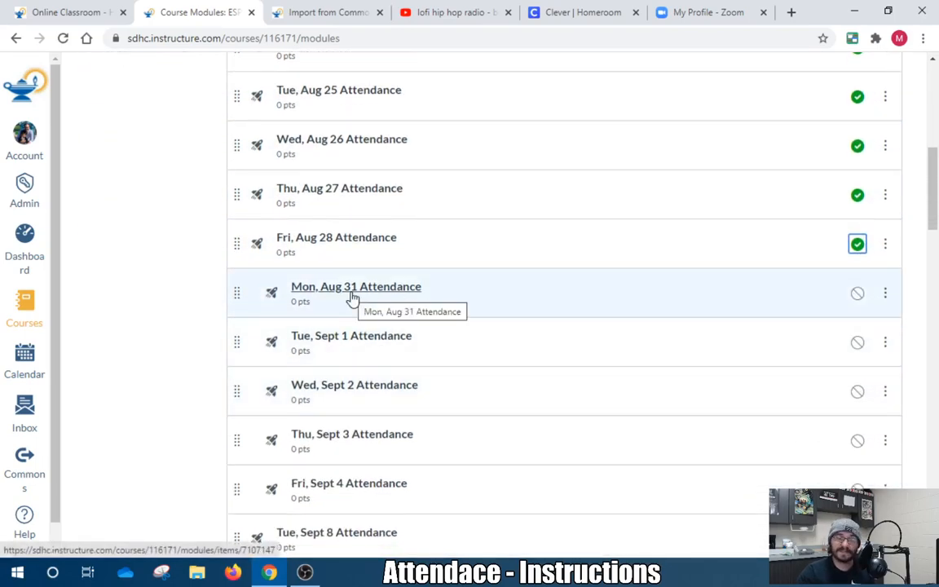
scroll(855, 304, "up", 2)
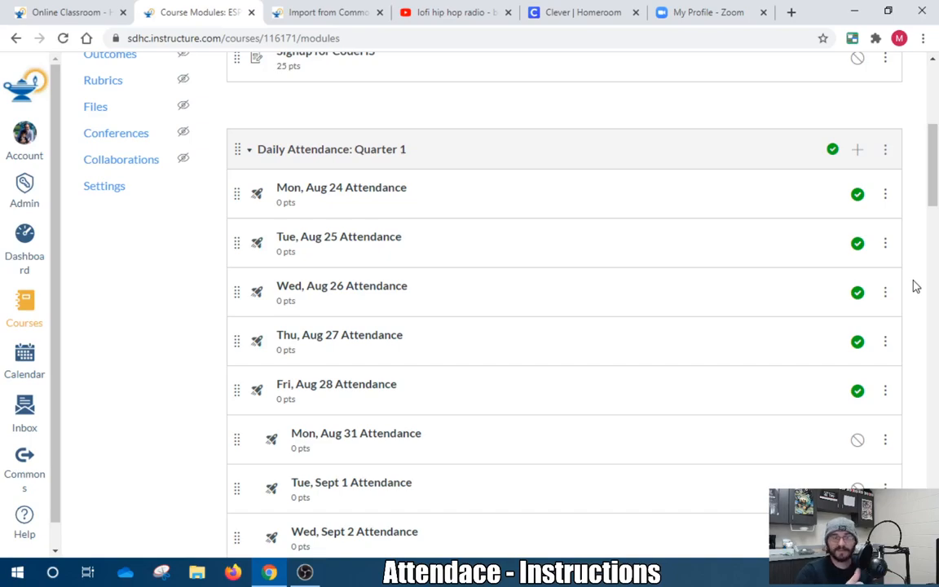
scroll(864, 286, "down", 2)
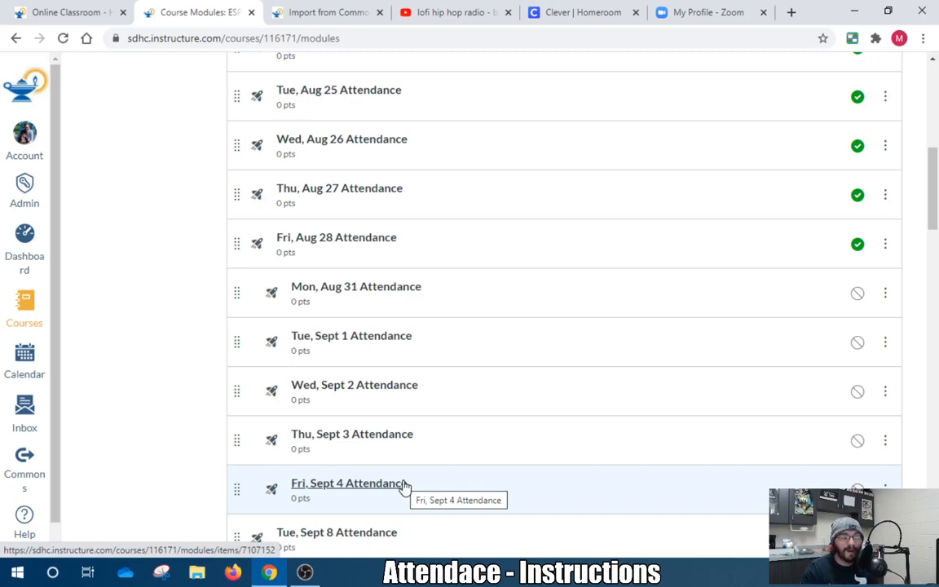
scroll(385, 438, "down", 3)
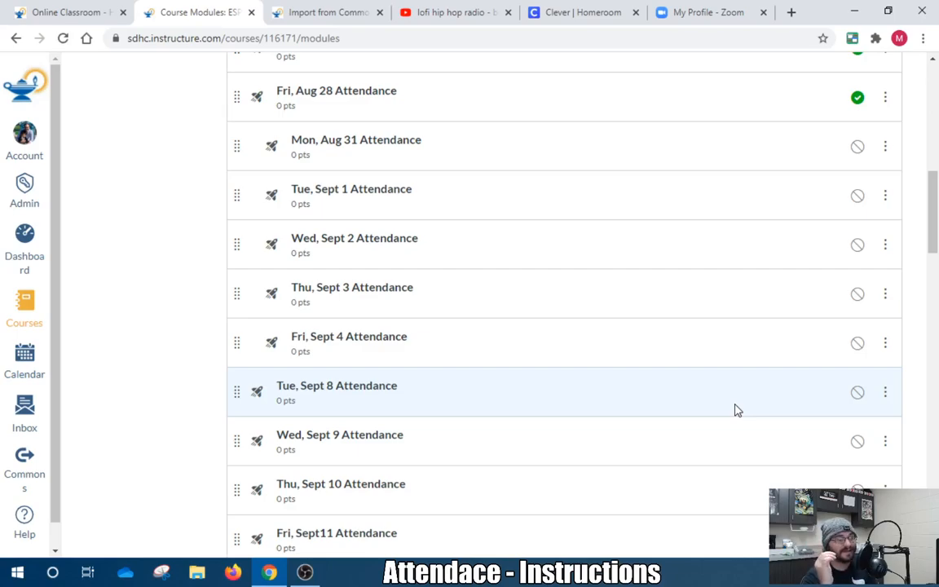
Unpublish the attendance assignments from Tue, Aug 25 through Fri, Aug 28 in the Daily Attendance: Quarter 1 module.
scroll(734, 404, "down", 2)
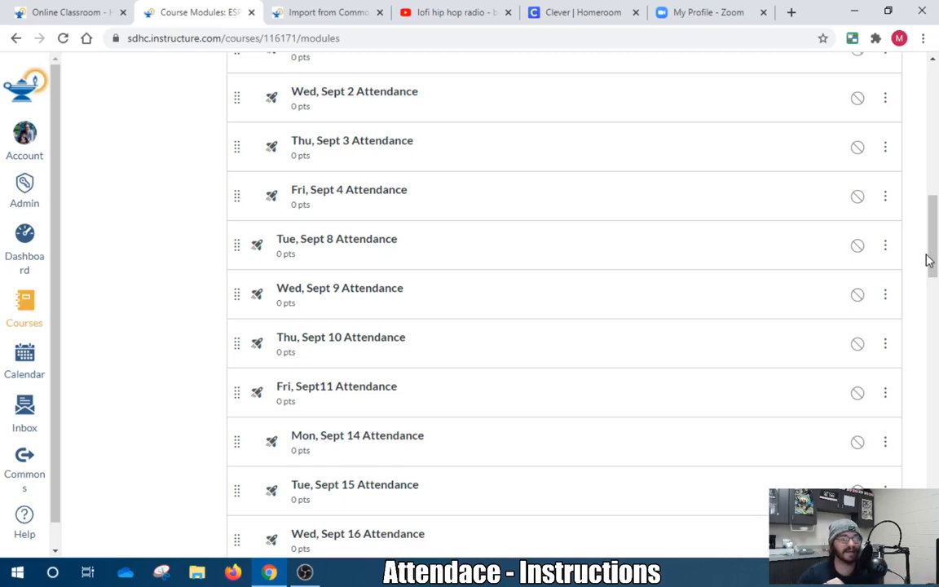
scroll(930, 260, "up", 8)
scroll(865, 374, "down", 2)
left_click(857, 376)
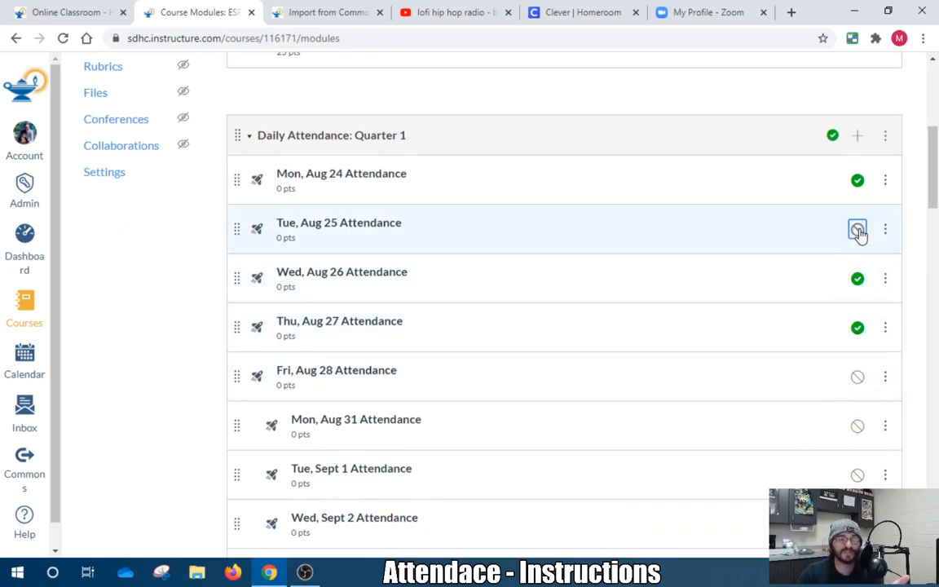
left_click(859, 331)
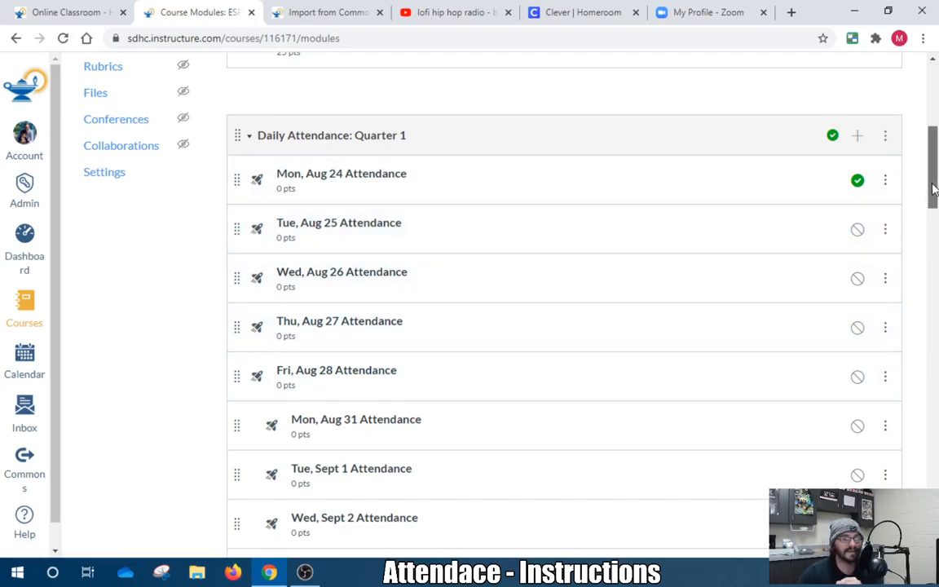
Enter the course's Student View and open its modules list to check the attendance items students can see.
left_click_drag(934, 189, 924, 141)
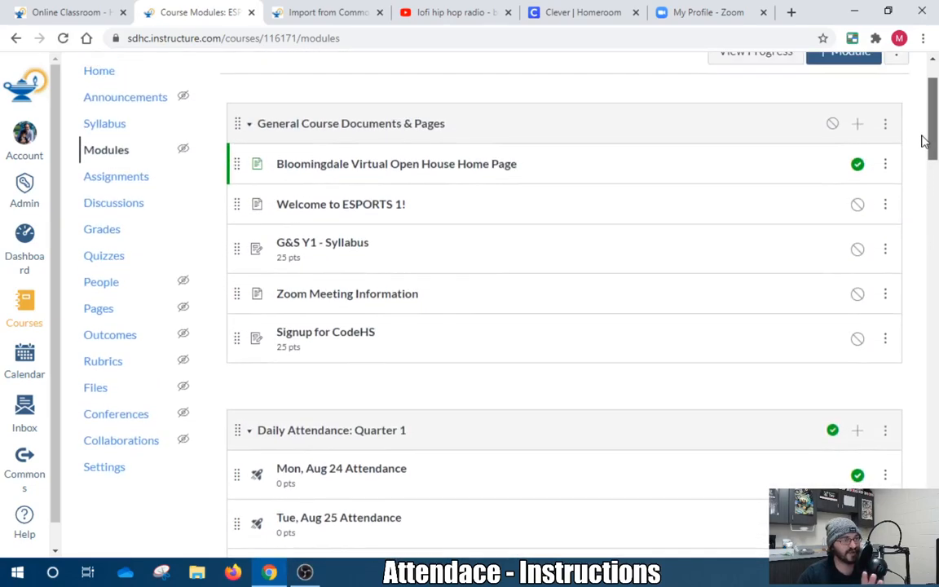
left_click(113, 471)
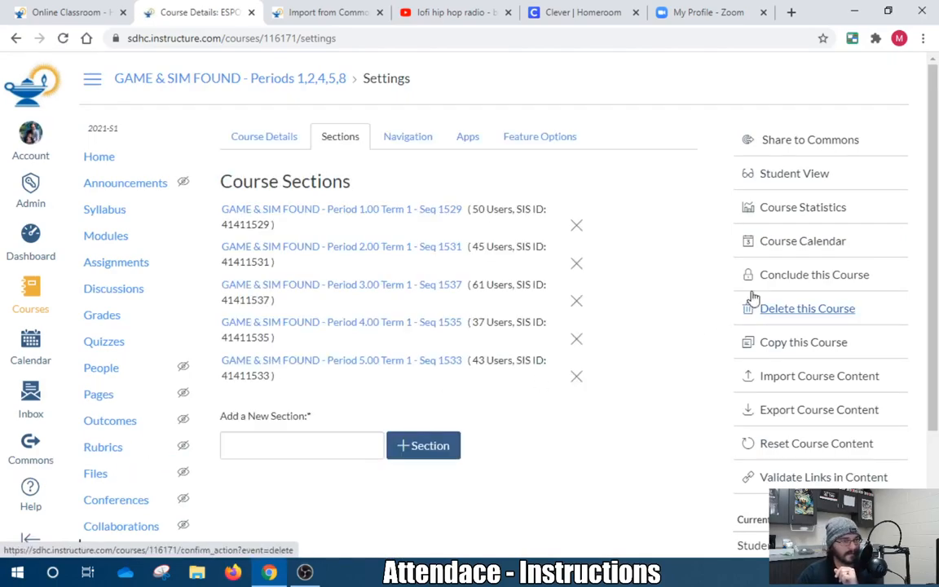
left_click(802, 177)
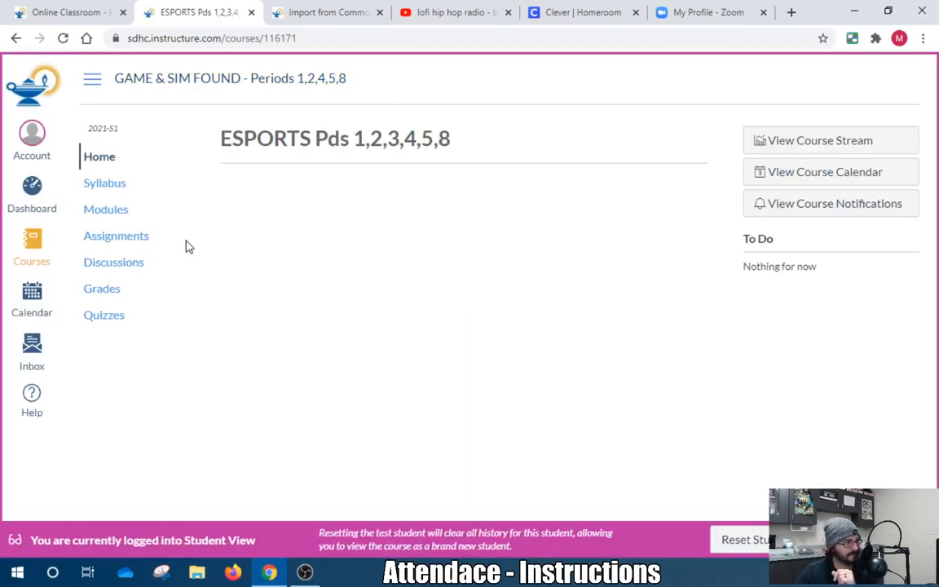
left_click(114, 211)
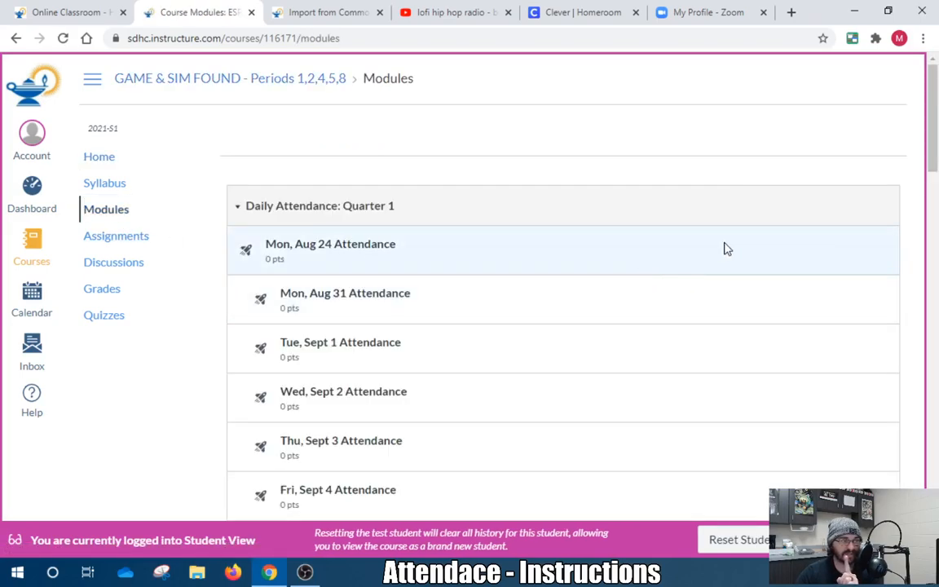
scroll(571, 246, "down", 1)
scroll(367, 399, "up", 1)
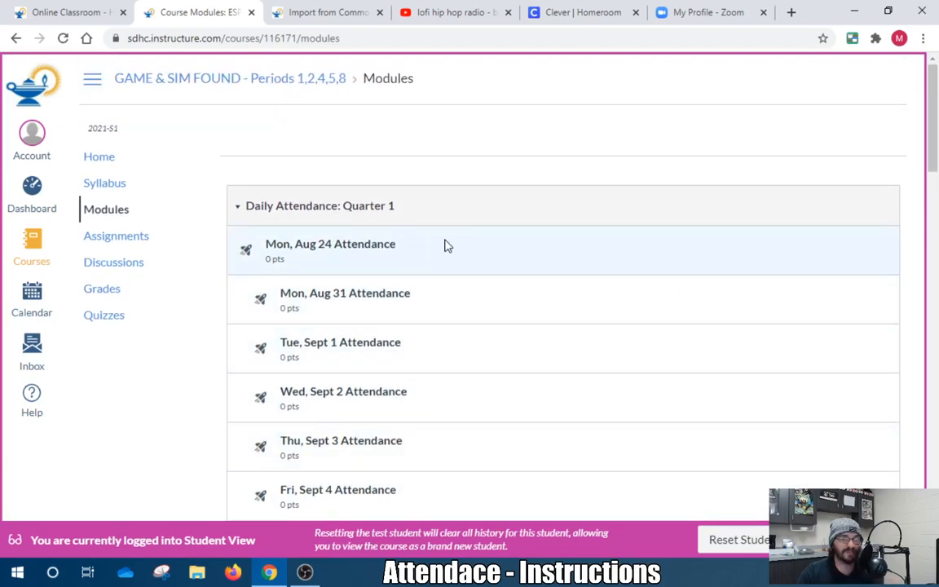
Begin the Mon, Aug 24 Attendance quiz as the test student, record attendance on the picture and submit it.
left_click(387, 246)
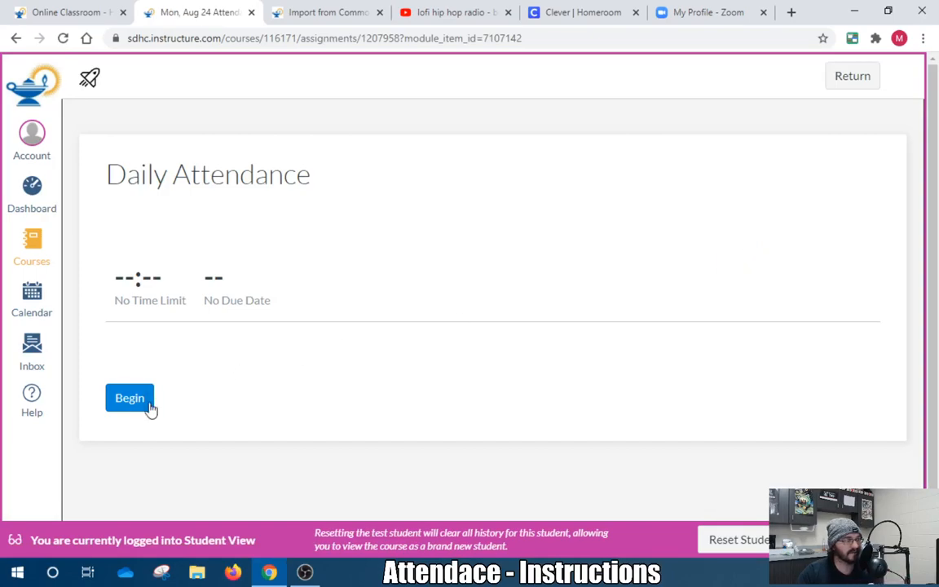
left_click(130, 399)
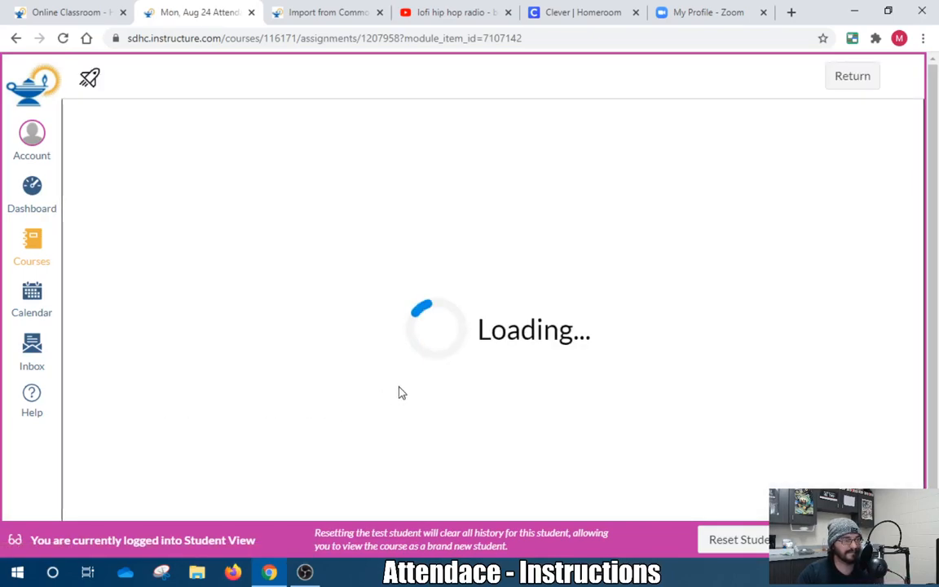
left_click(526, 375)
left_click(870, 488)
left_click(624, 359)
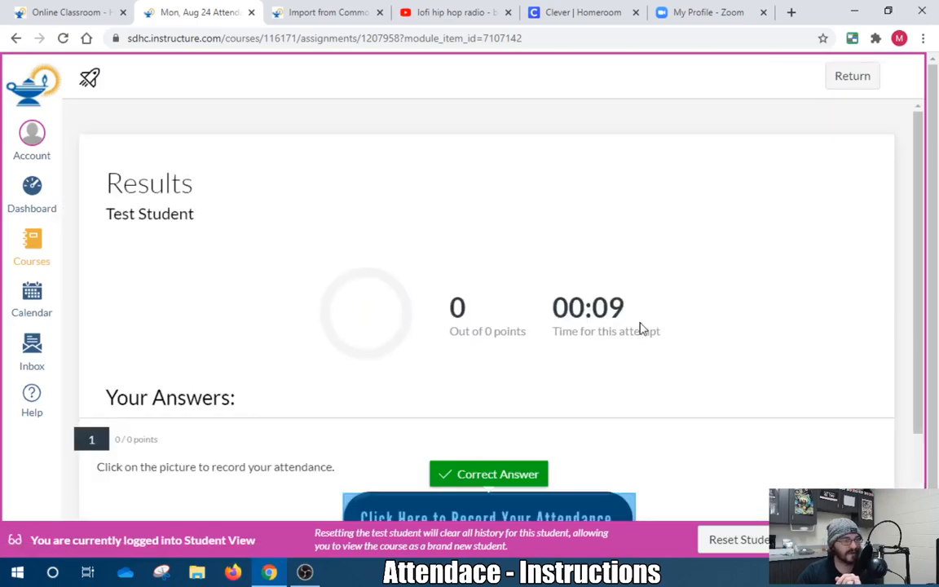
Review the submitted attendance results, return to the modules list and leave Student View.
scroll(414, 342, "down", 2)
scroll(418, 349, "up", 2)
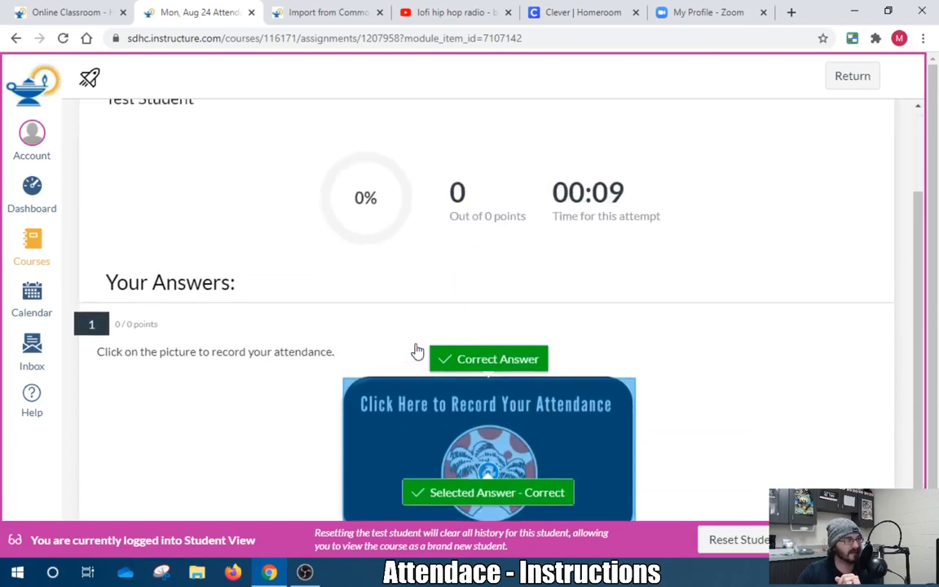
left_click(855, 80)
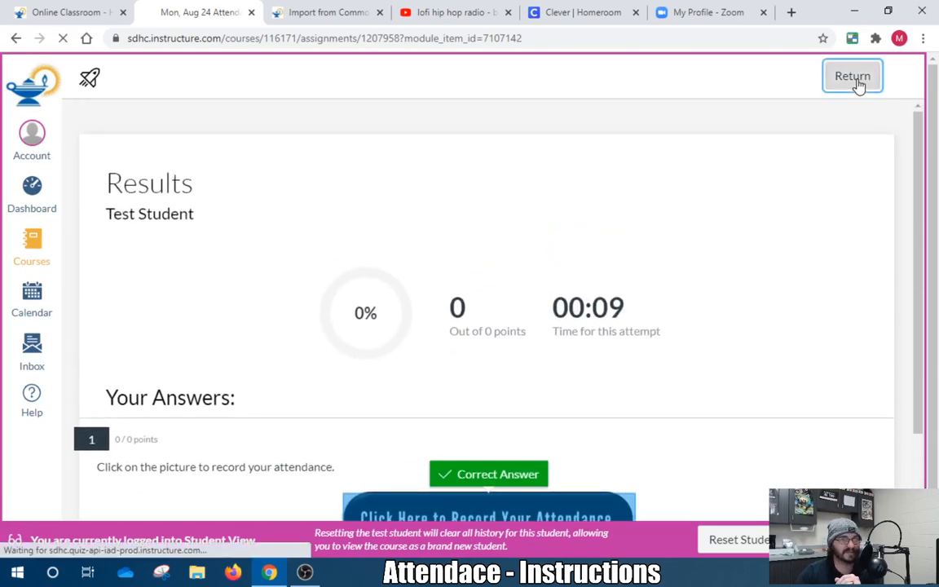
left_click(858, 539)
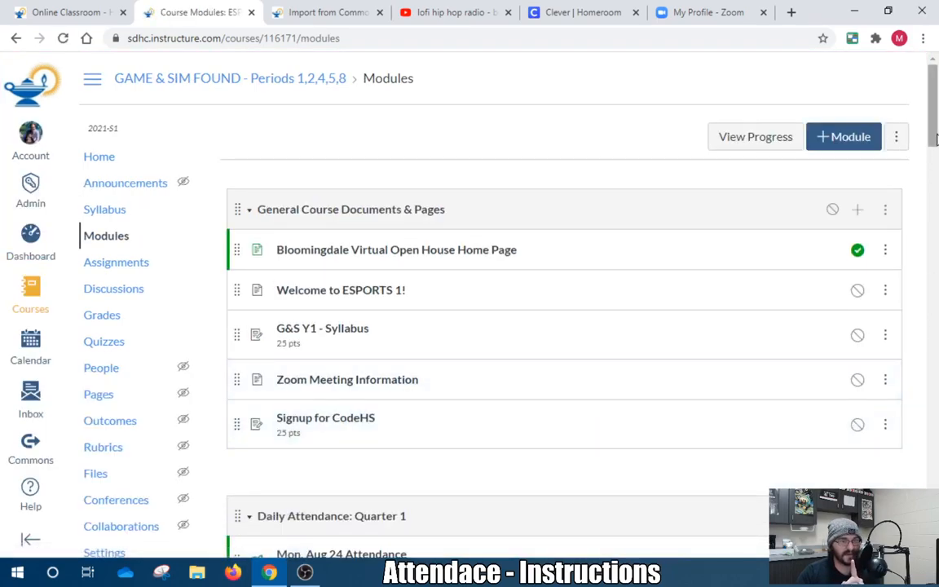
Open the Mon, Aug 24 Attendance quiz in a separate tab and view the test student's attempt log in Moderate.
left_click_drag(936, 138, 937, 172)
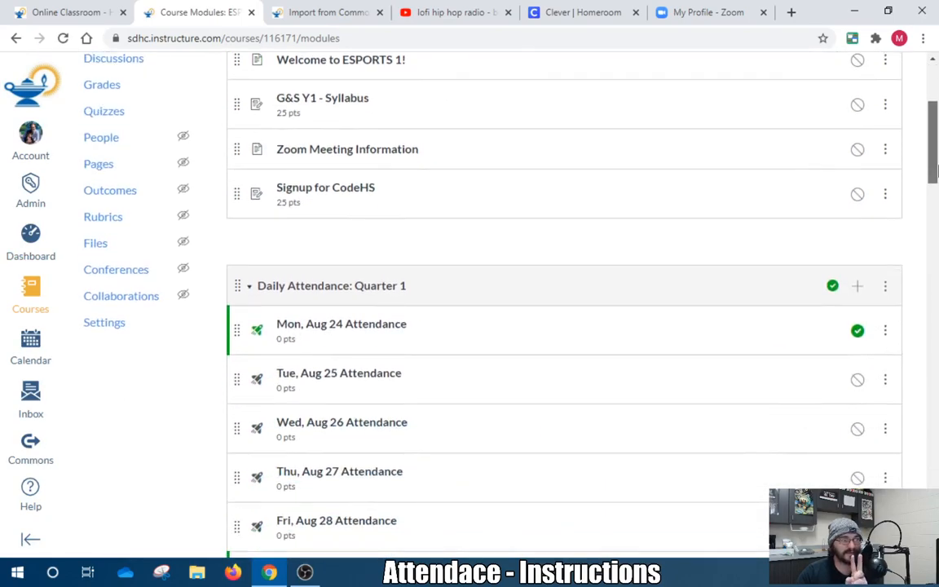
right_click(369, 330)
left_click(428, 339)
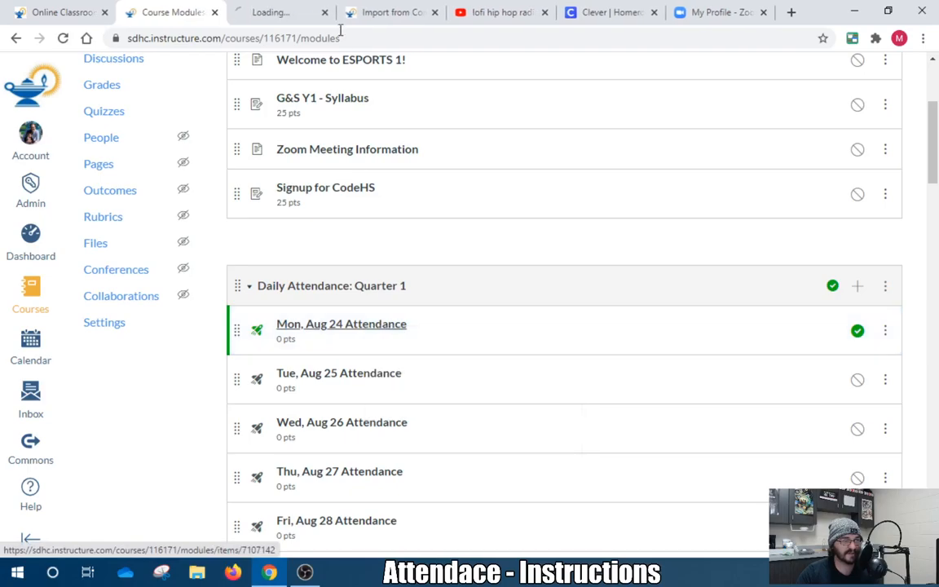
left_click(268, 12)
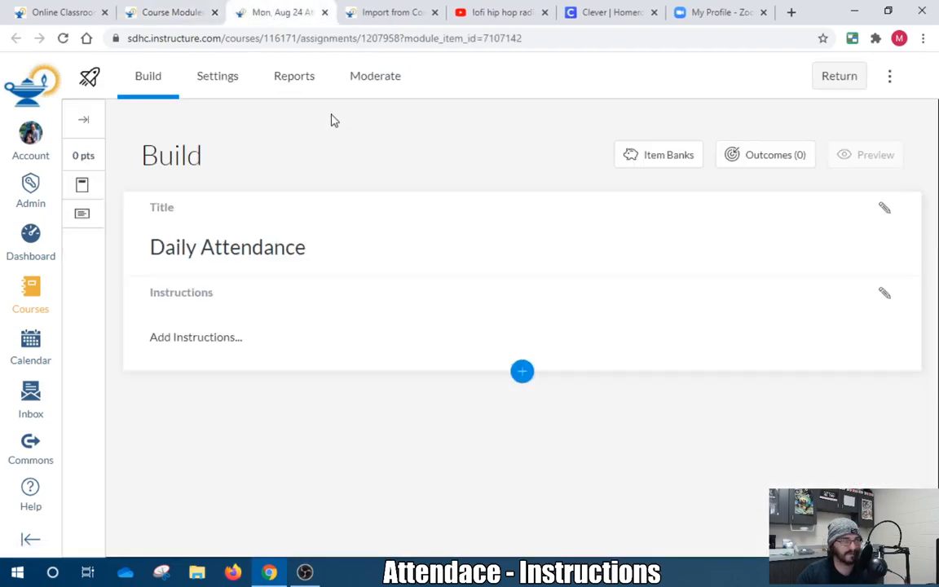
left_click(376, 82)
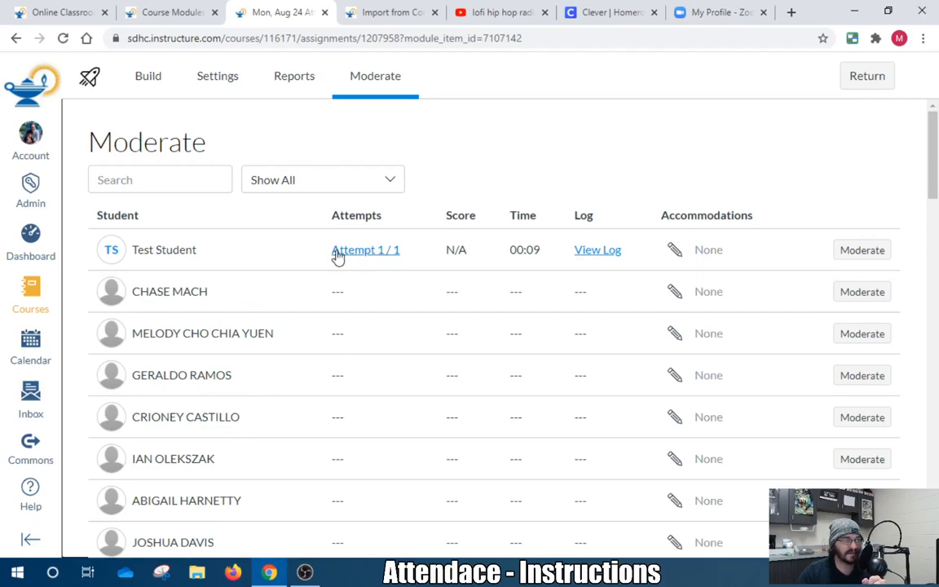
left_click(600, 252)
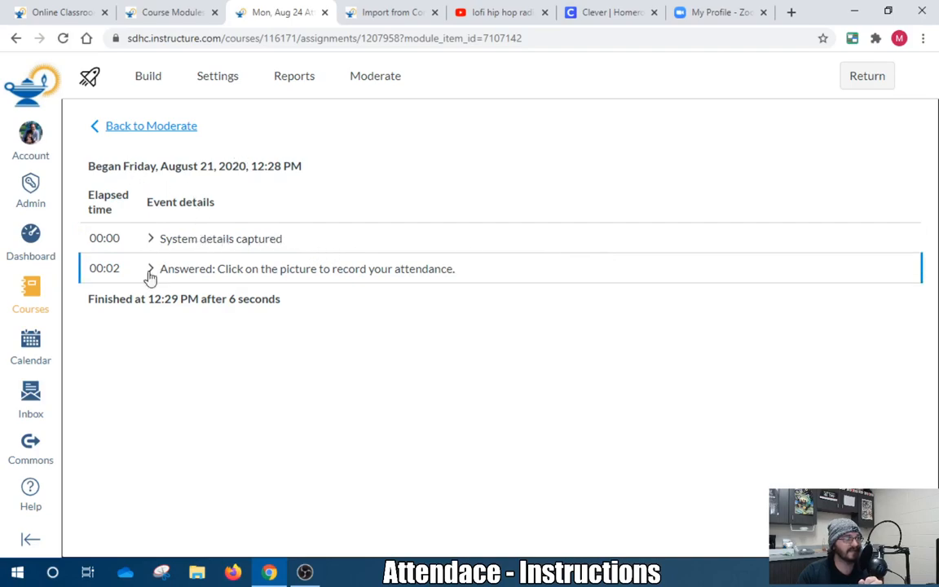
Return to the modules list and unpublish the Daily Attendance: Quarter 1 module and its assignments from Mon, Aug 31 through Fri, Sept 4.
left_click(852, 81)
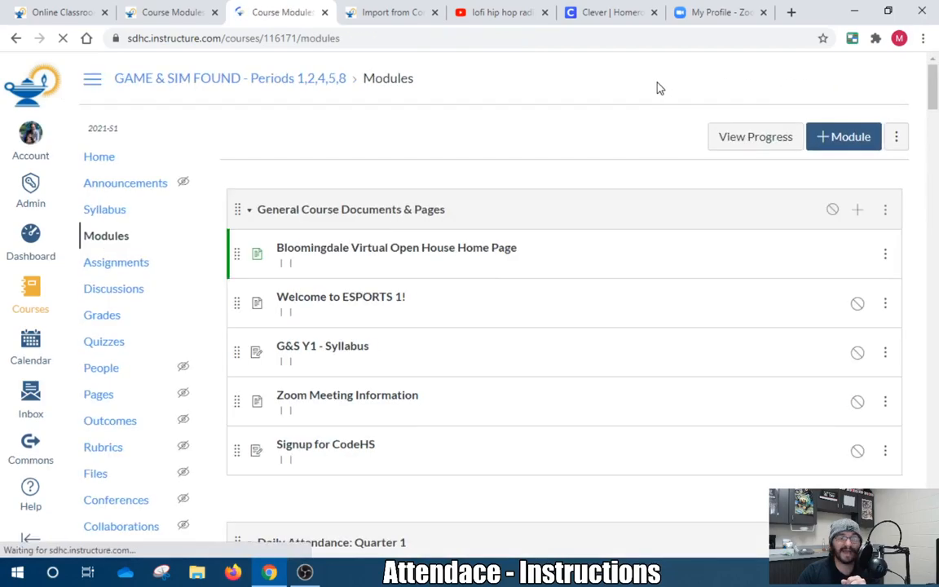
left_click_drag(928, 142, 925, 191)
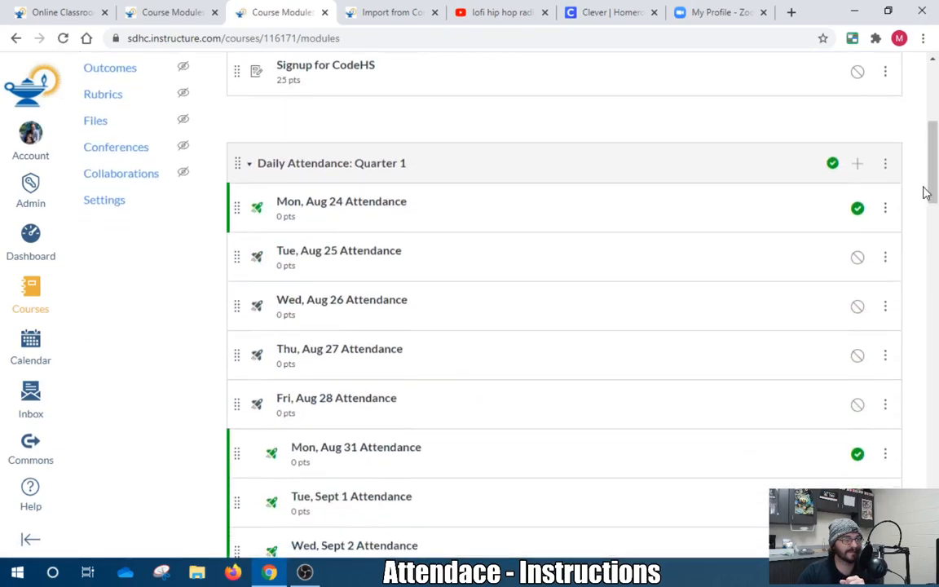
left_click(832, 163)
left_click(859, 453)
scroll(862, 452, "down", 2)
left_click(857, 357)
left_click(858, 405)
left_click(858, 454)
left_click(860, 407)
scroll(897, 360, "up", 6)
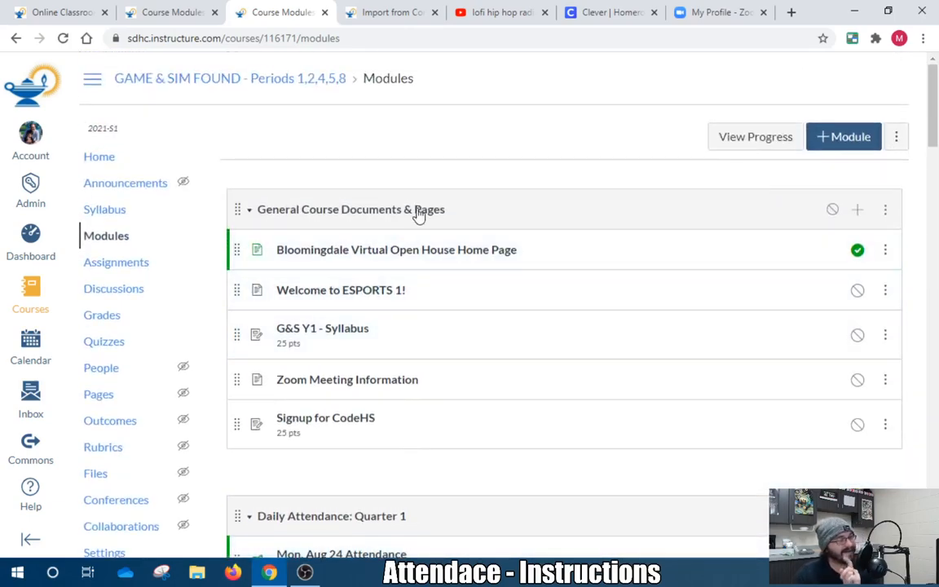
Try to unpublish the Mon, Aug 24 Attendance assignment.
scroll(551, 311, "down", 3)
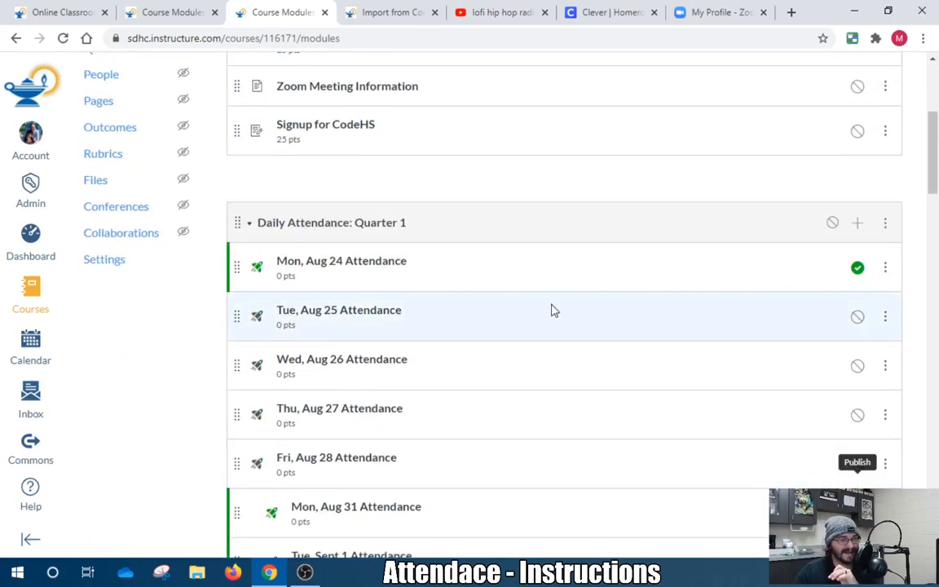
left_click(858, 268)
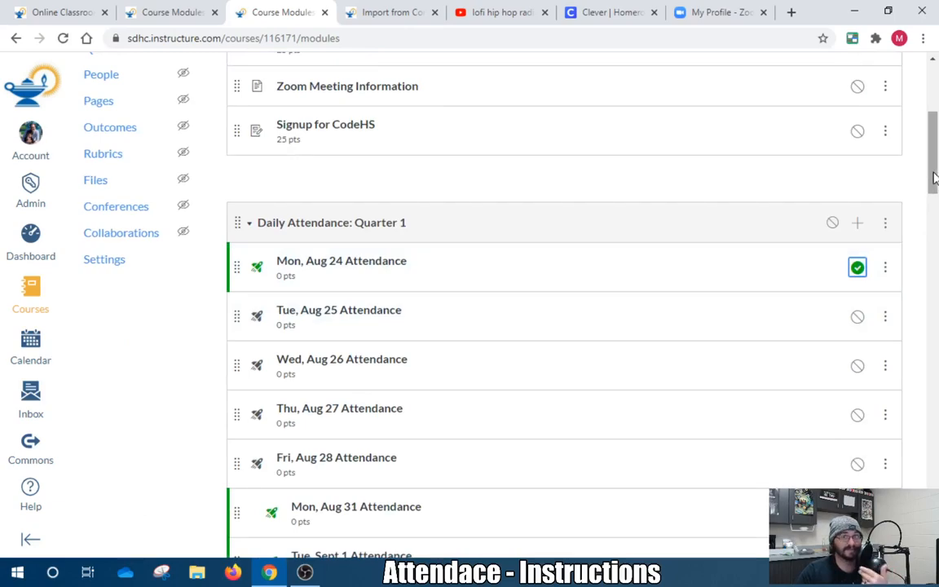
left_click(528, 158)
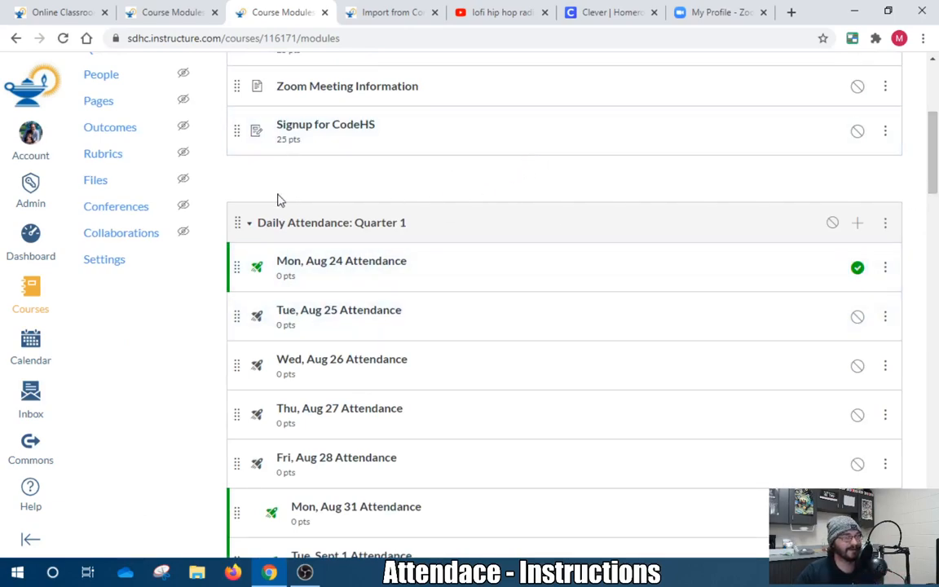
left_click(858, 269)
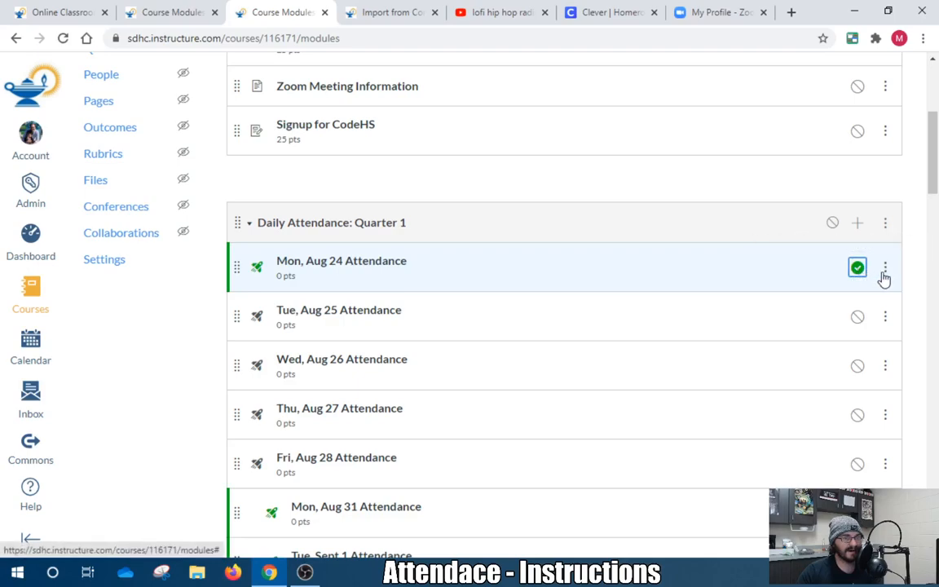
left_click(884, 269)
Open the course gradebook and look over the daily attendance columns and the section selector.
scroll(350, 227, "up", 4)
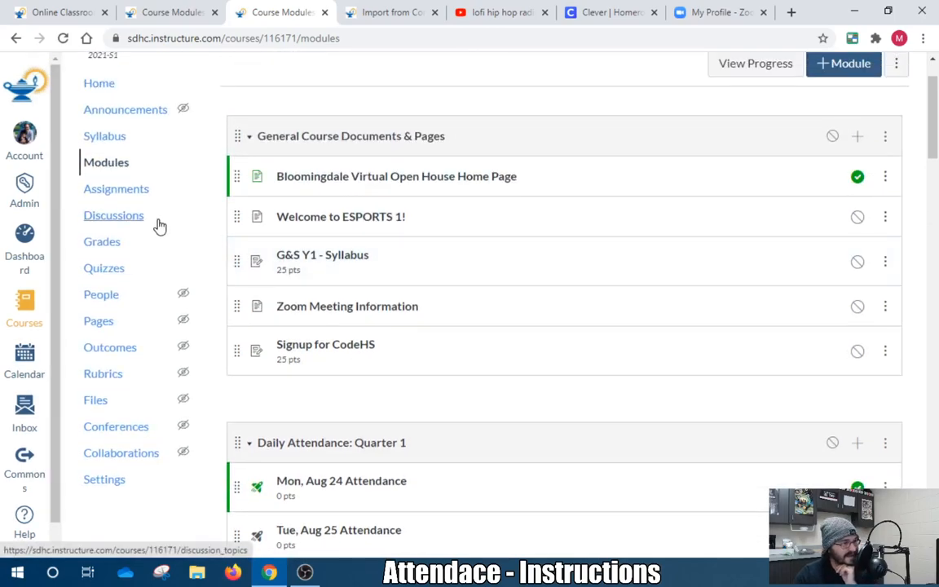
left_click(114, 245)
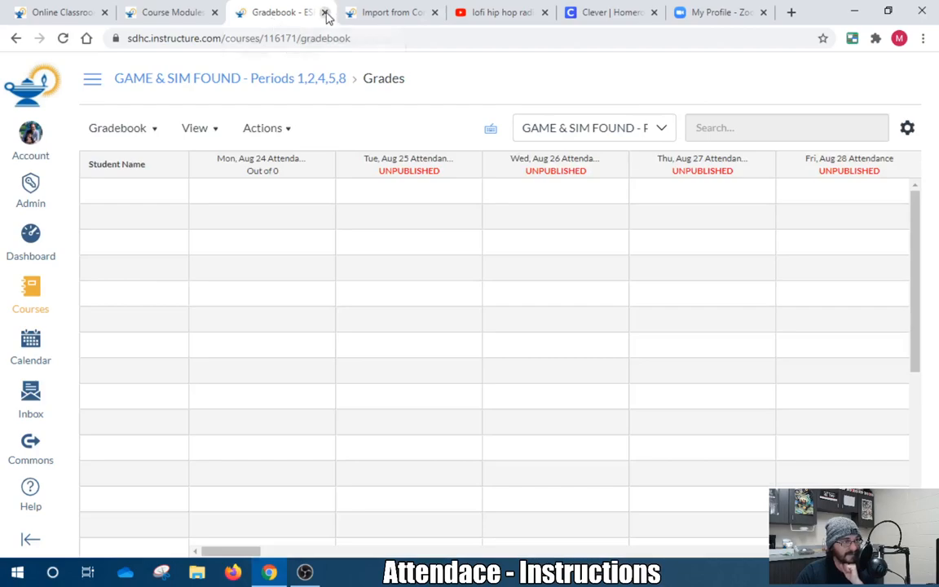
left_click_drag(228, 551, 206, 560)
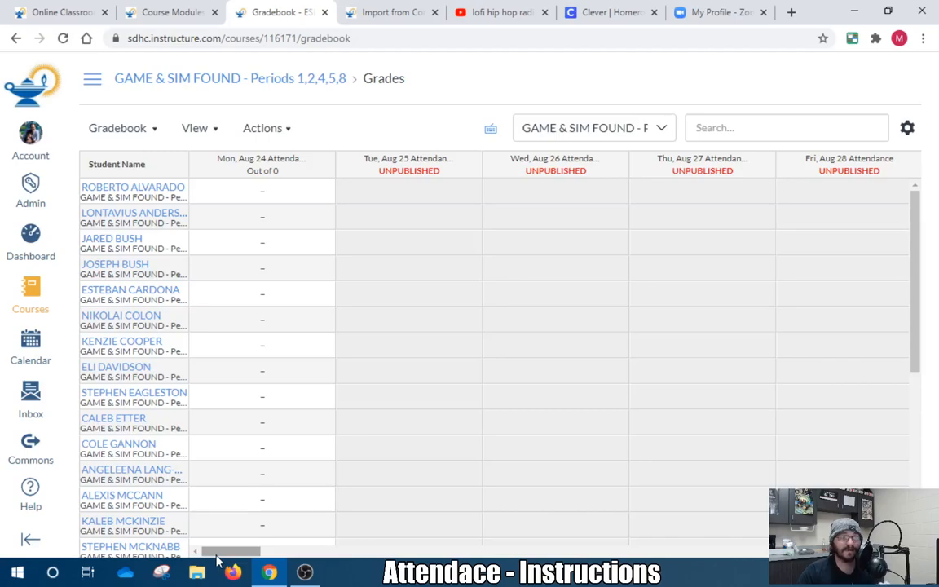
left_click(664, 133)
left_click(359, 121)
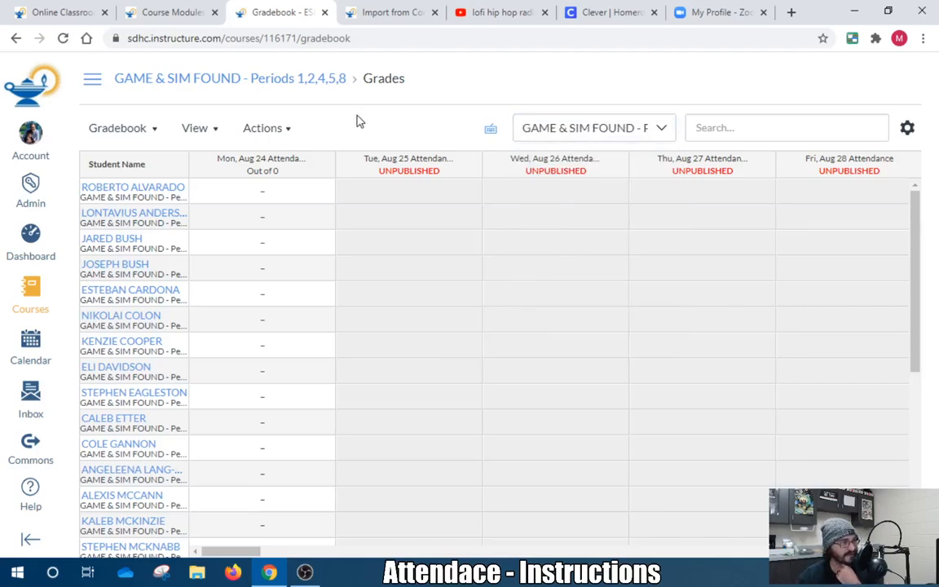
Examine the gradebook's filter and arrangement options, along with its import and export actions.
left_click(204, 131)
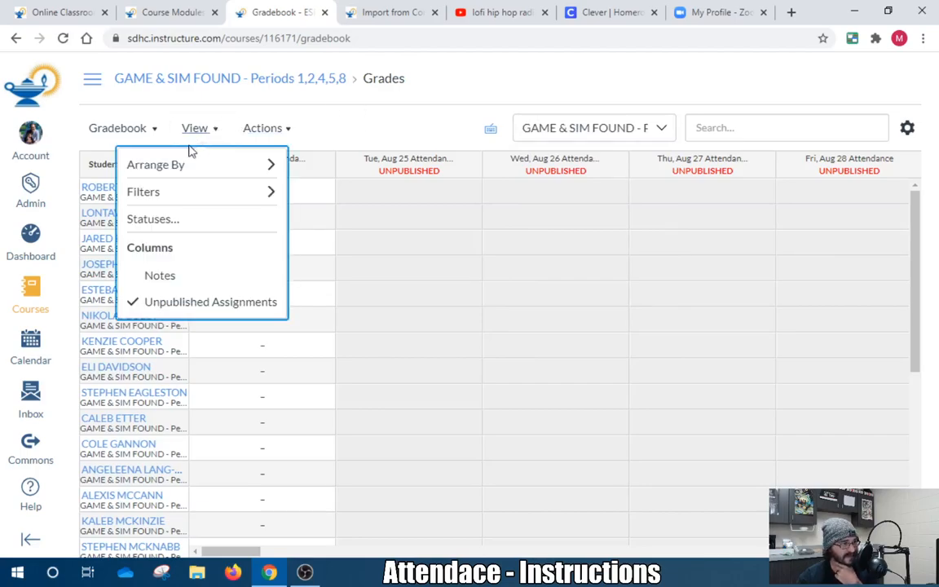
mouse_move(151, 195)
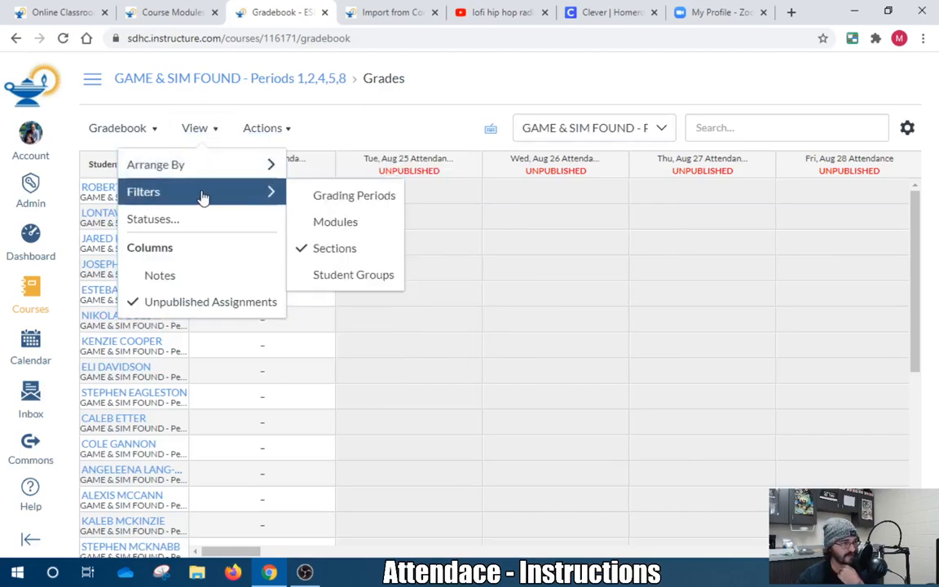
mouse_move(220, 174)
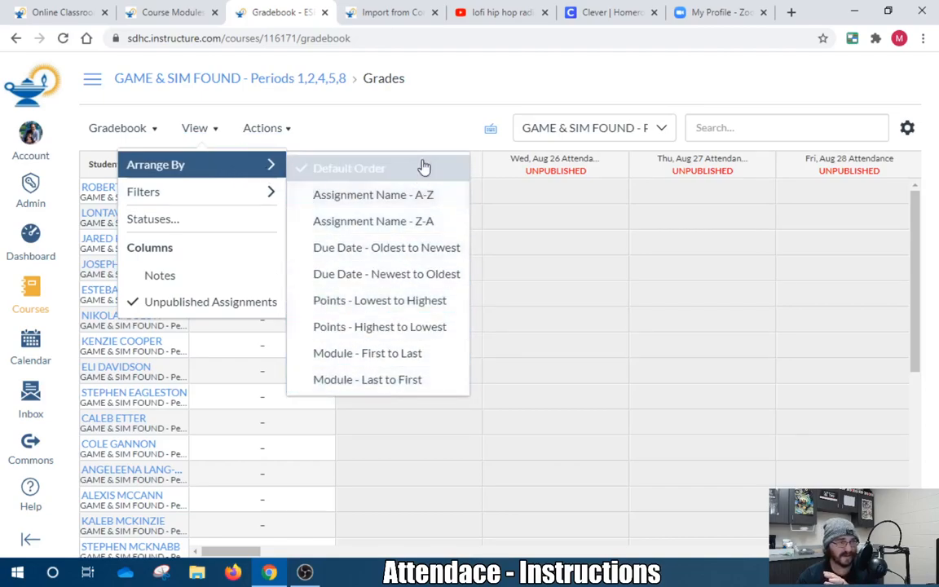
left_click(435, 128)
left_click(291, 132)
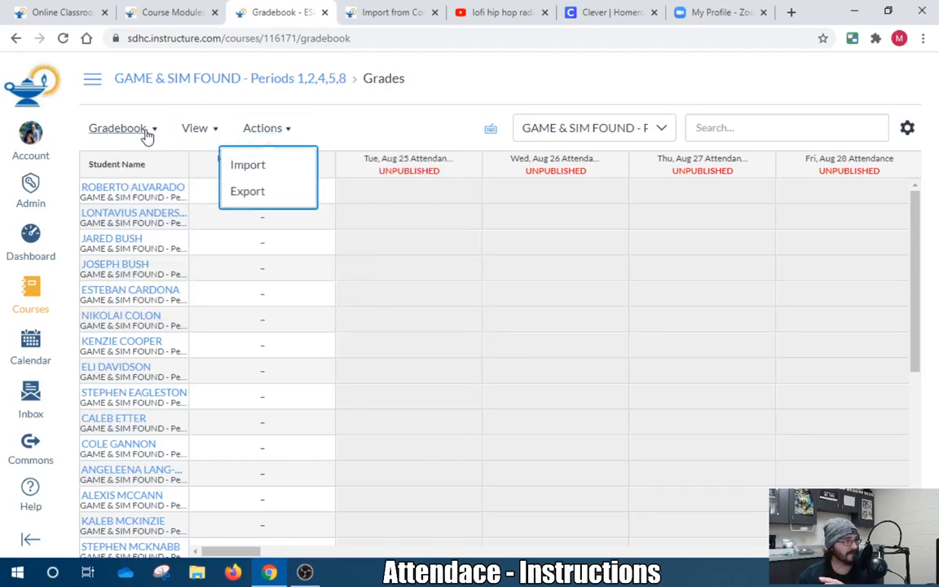
left_click(147, 132)
left_click(217, 132)
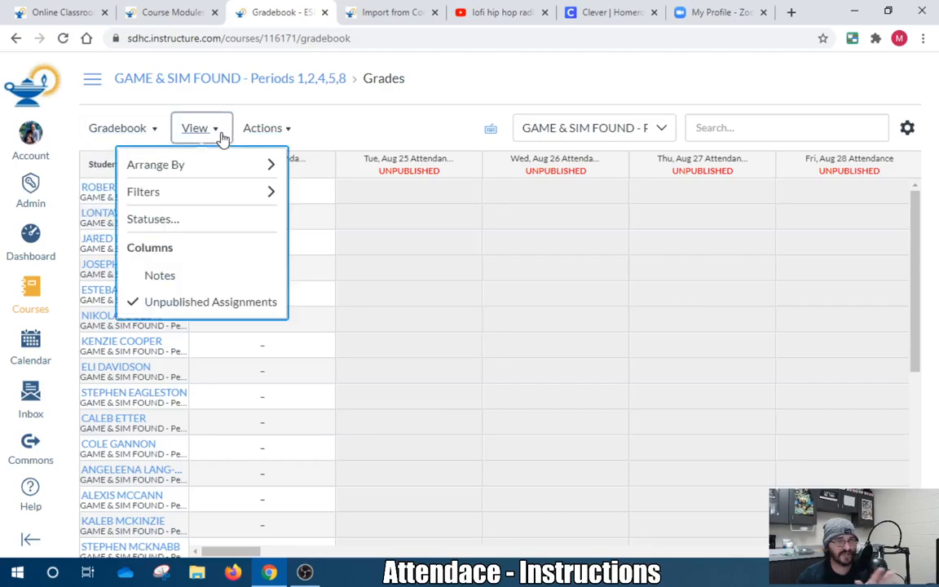
left_click(426, 138)
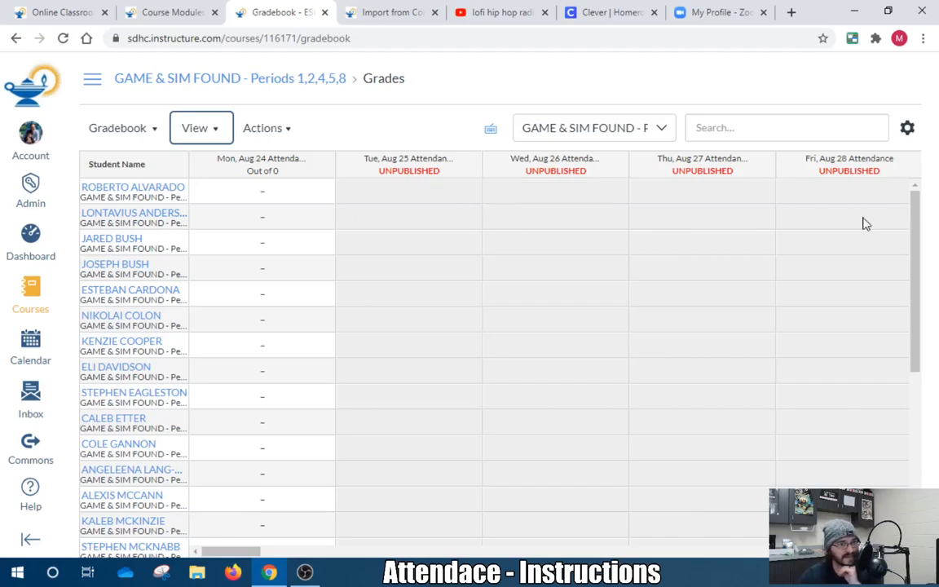
Check the Test Student's grade for the Mon, Aug 24 Attendance assignment against the other students' entries in that column.
left_click_drag(917, 231, 919, 411)
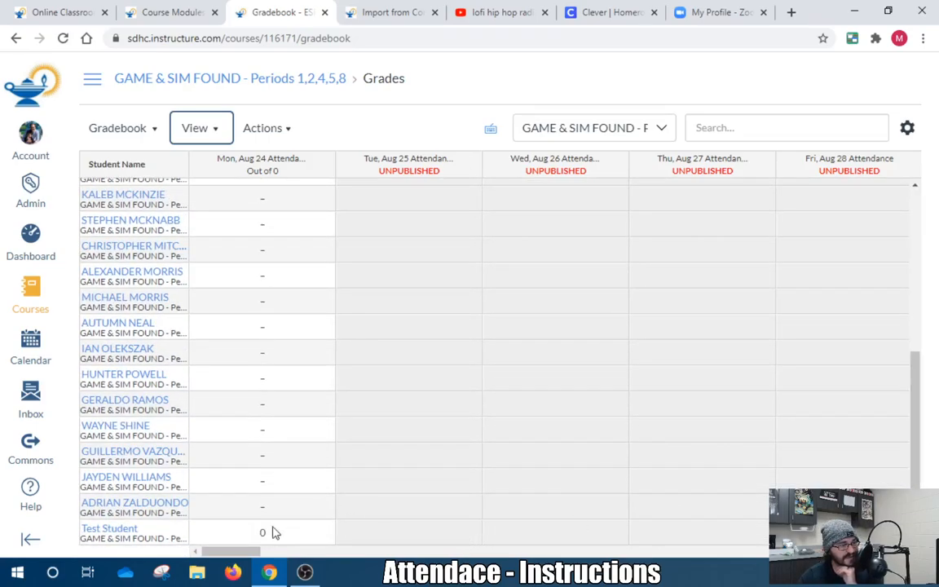
left_click(255, 537)
left_click(254, 538)
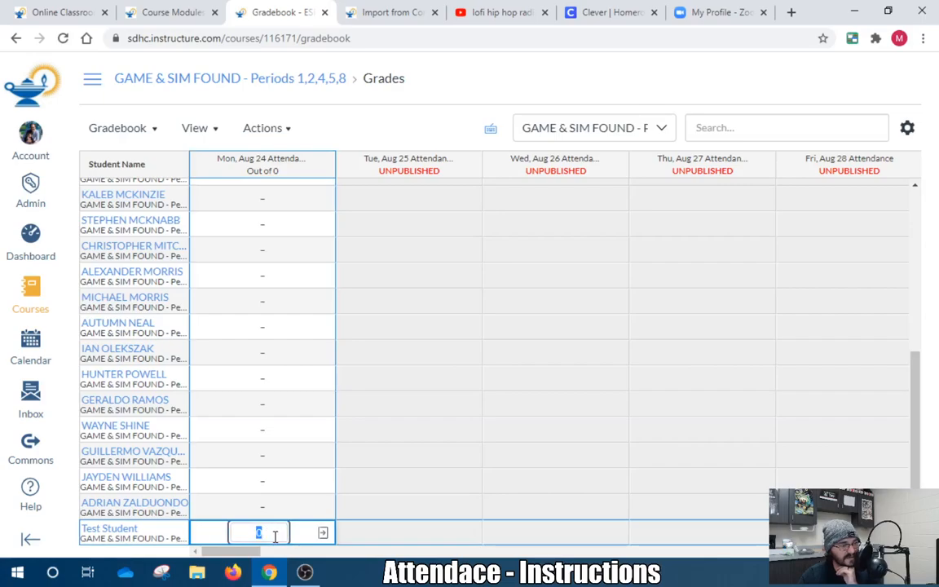
left_click(399, 541)
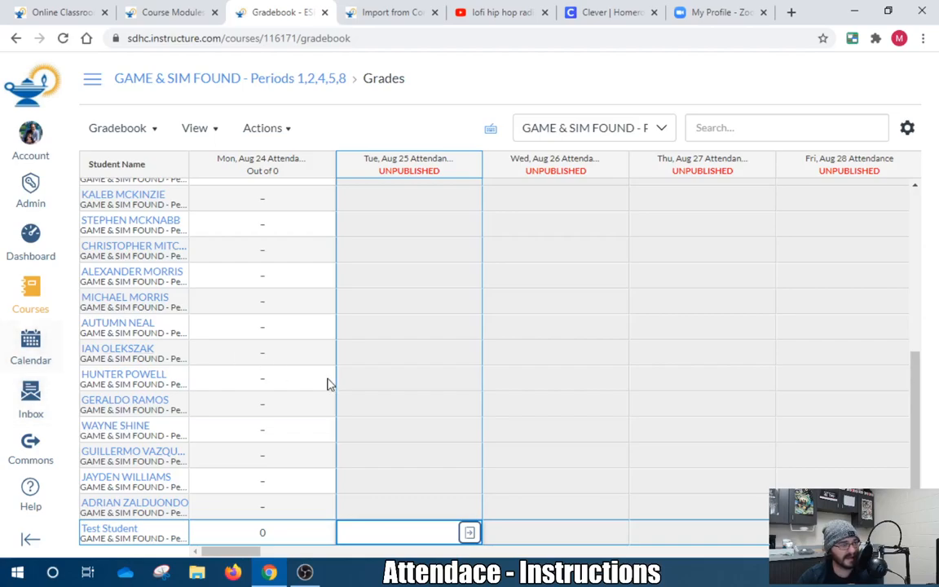
scroll(292, 372, "up", 5)
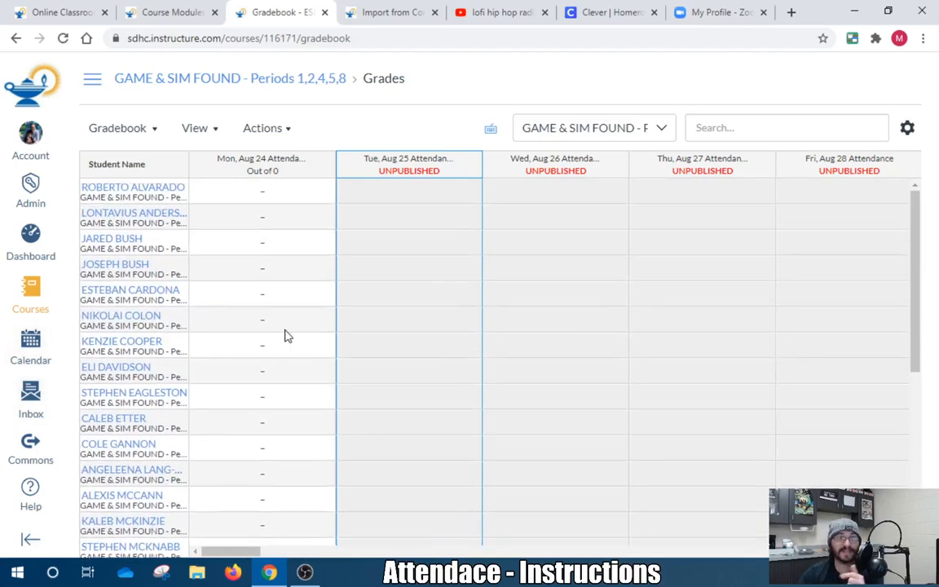
scroll(285, 334, "down", 5)
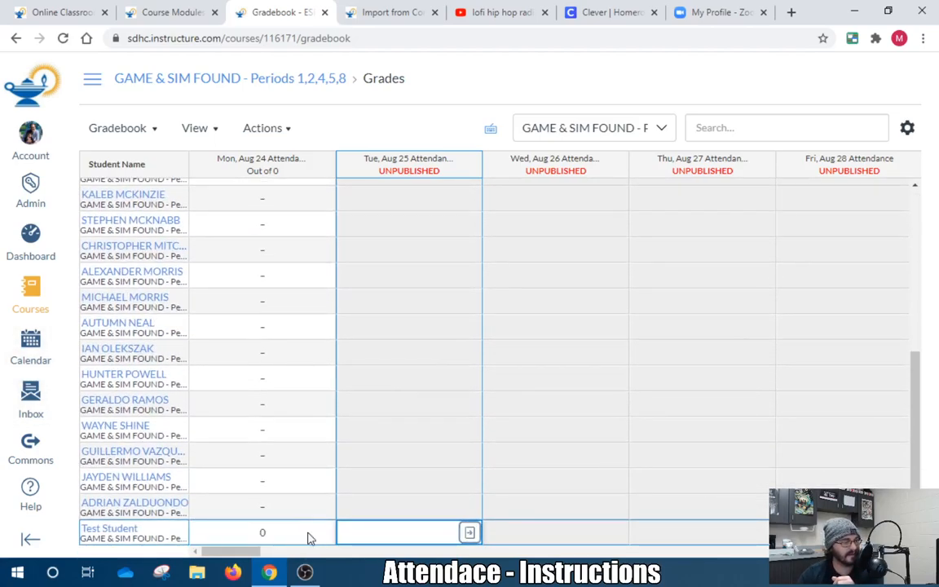
Review the Test Student's submission details for Mon, Aug 24 Attendance, including grade and status options, and close them.
left_click(310, 534)
left_click(265, 534)
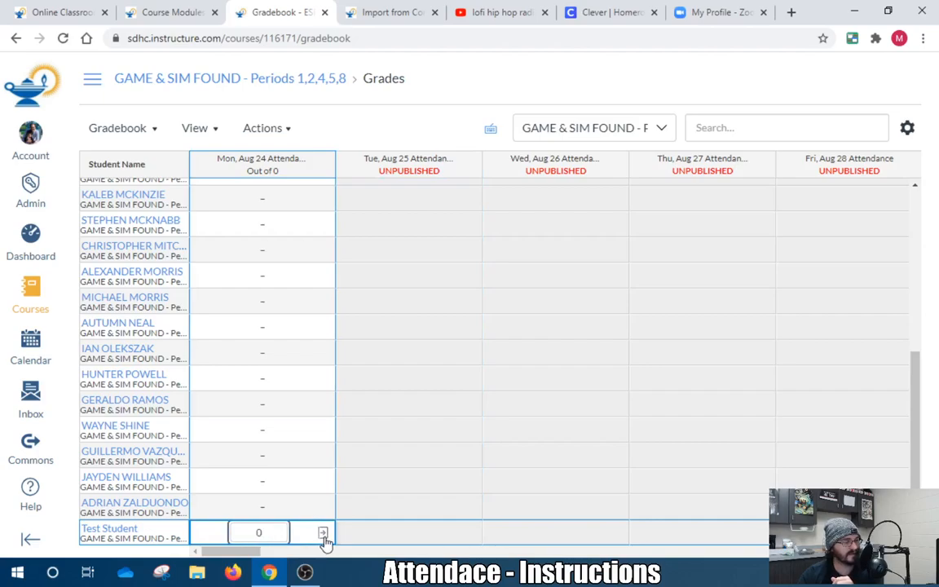
left_click(323, 534)
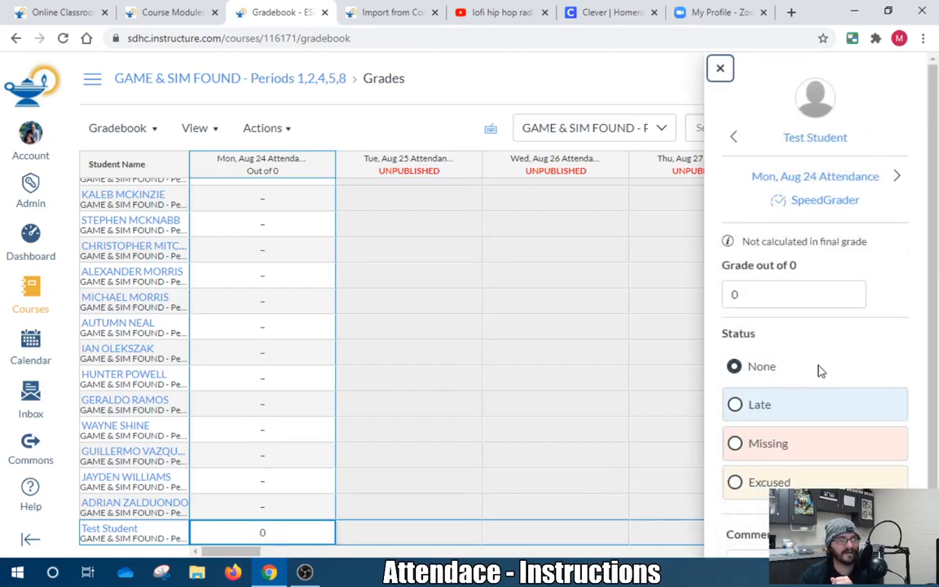
scroll(819, 374, "down", 2)
scroll(833, 437, "up", 2)
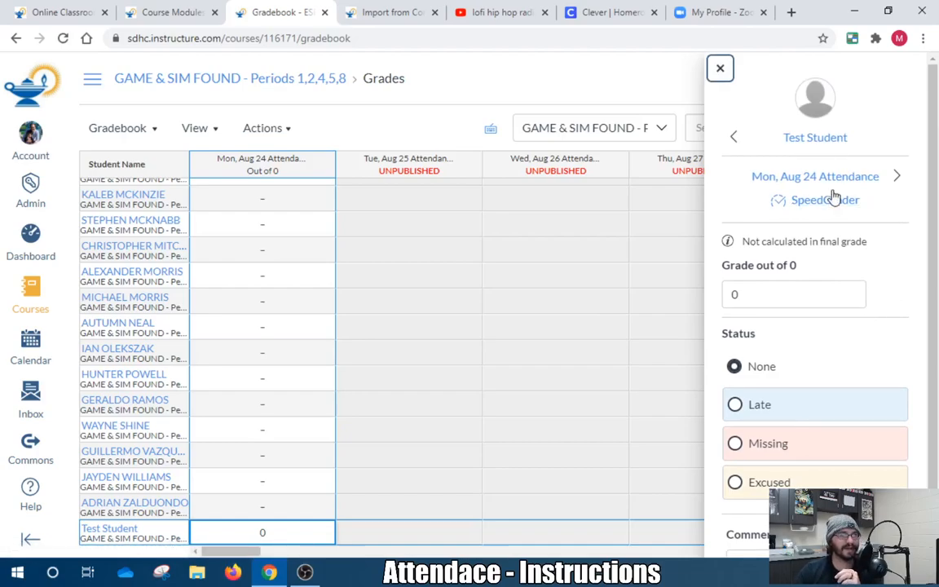
left_click(722, 70)
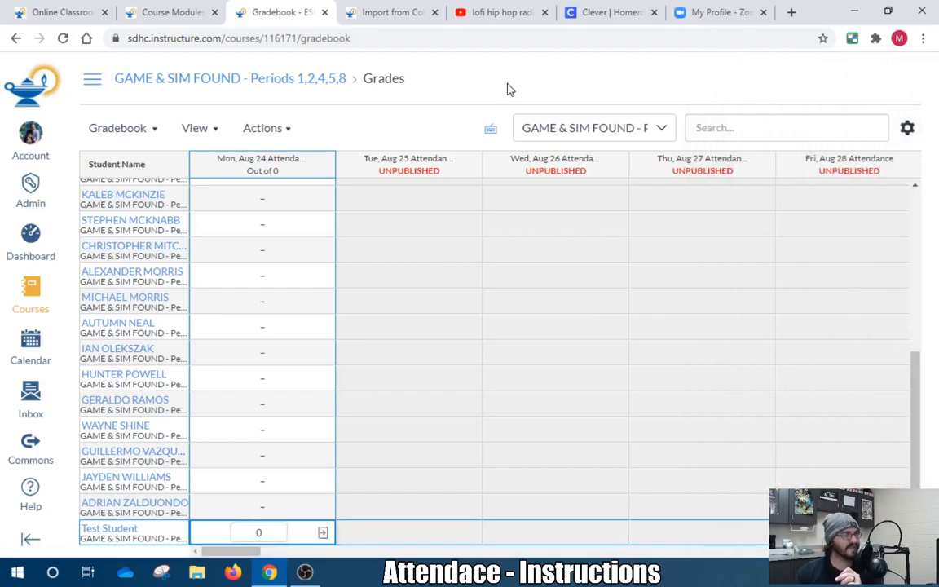
scroll(290, 375, "up", 4)
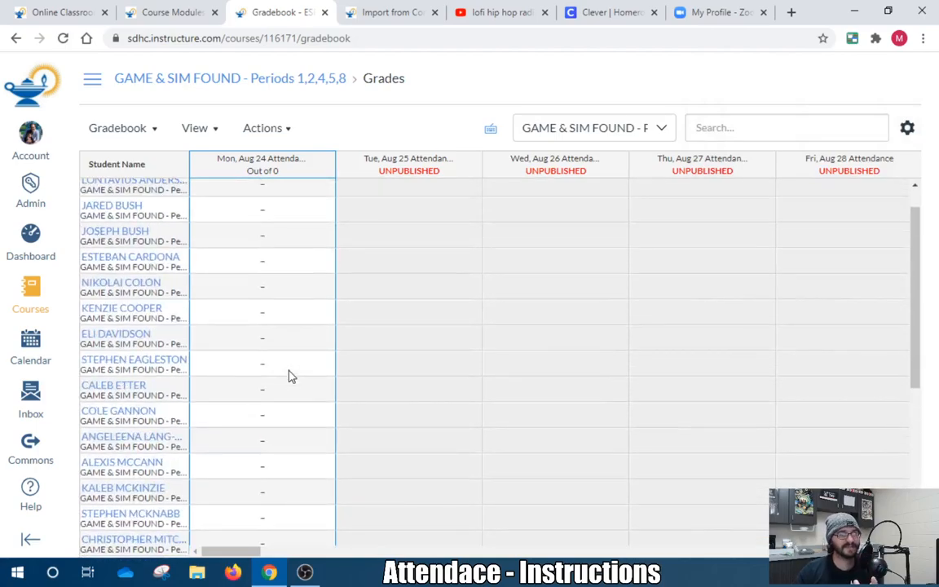